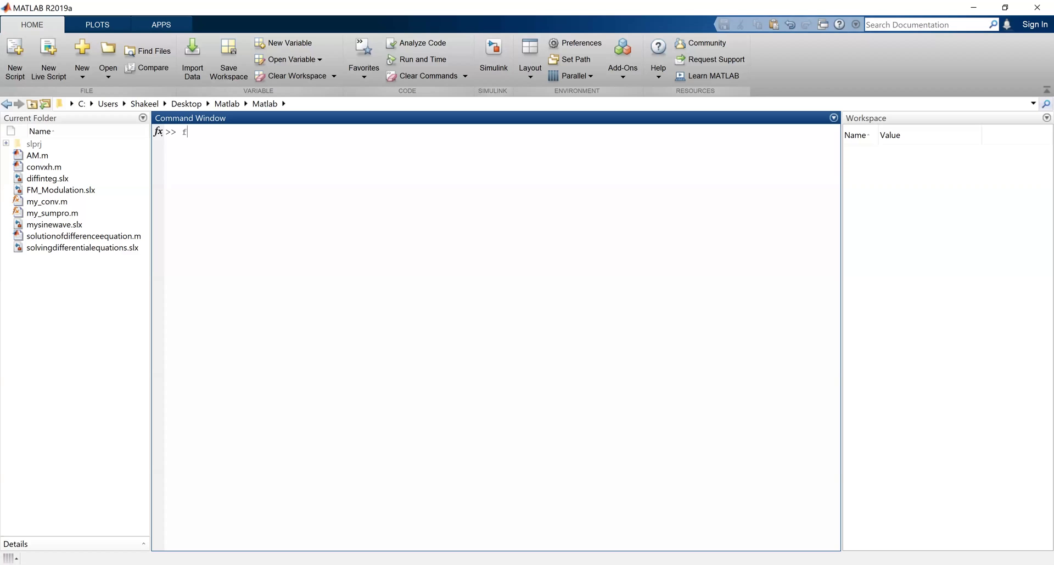
Launch the filter design tool with the fdatool command and choose Chebyshev Type I as the IIR design method.
{"action": "key", "text": "Return"}
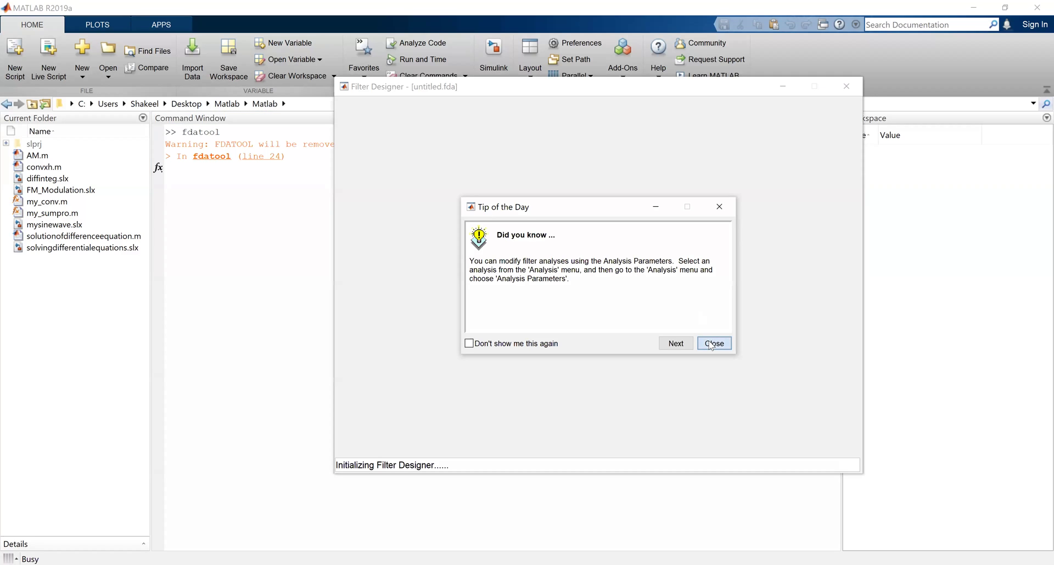
{"action": "left_click", "coordinate": [712, 344]}
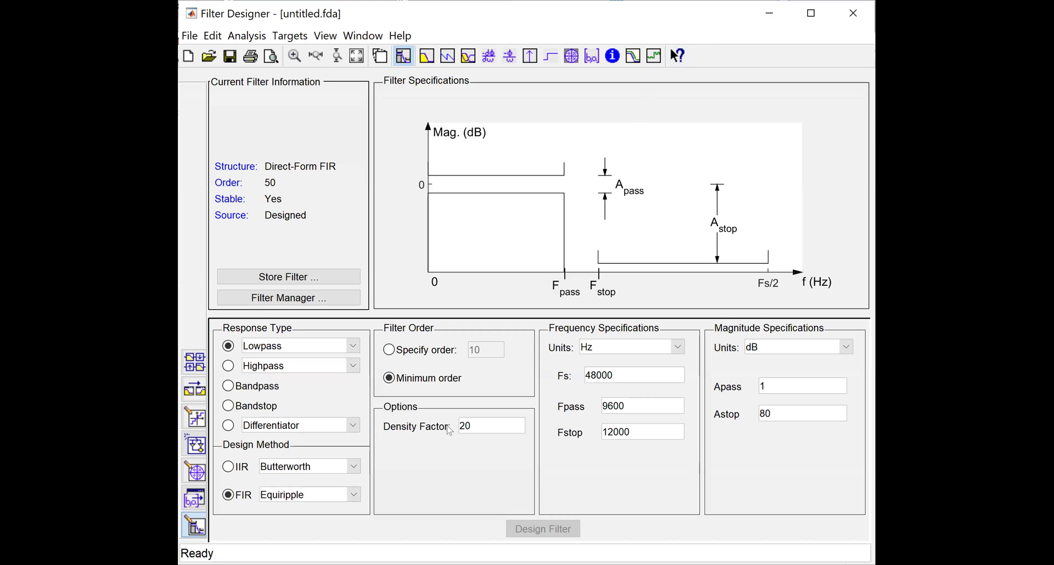
{"action": "left_click", "coordinate": [247, 468]}
{"action": "left_click", "coordinate": [353, 467]}
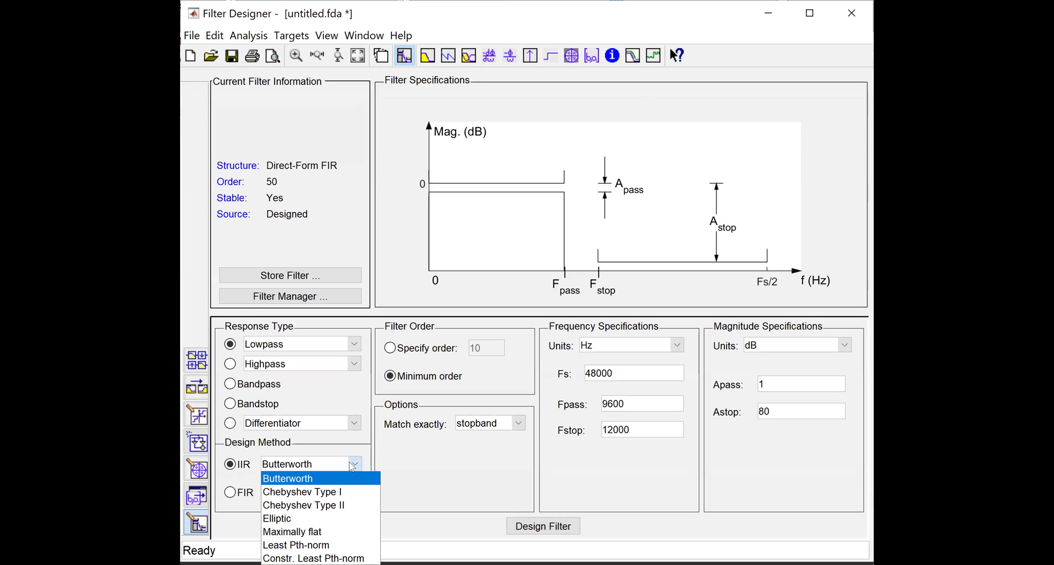
{"action": "left_click", "coordinate": [345, 491]}
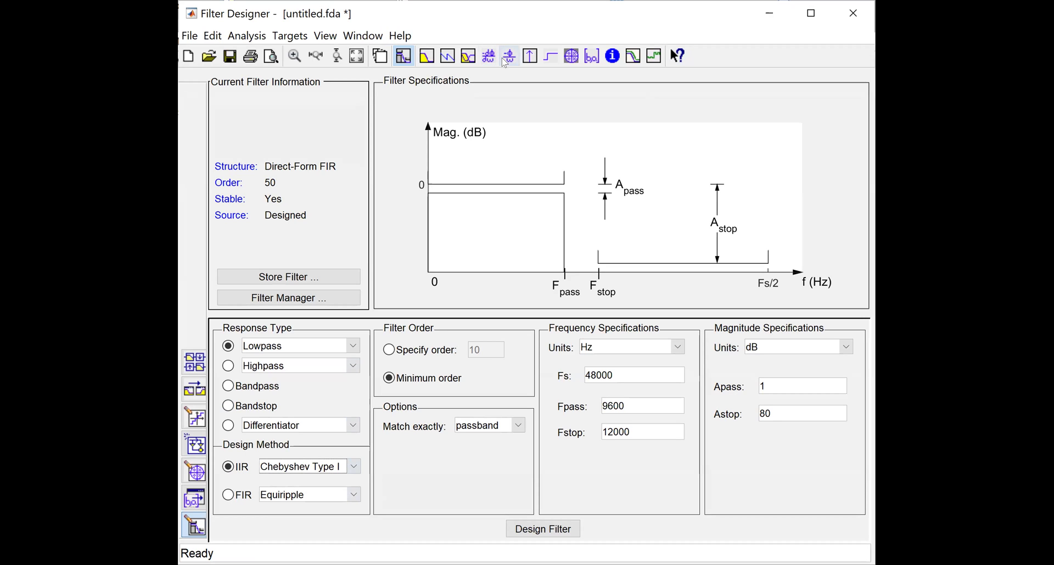
Design an order 1 lowpass filter using normalized frequency units with wpass .4, and inspect its magnitude response near 0 dB.
{"action": "left_click", "coordinate": [425, 354]}
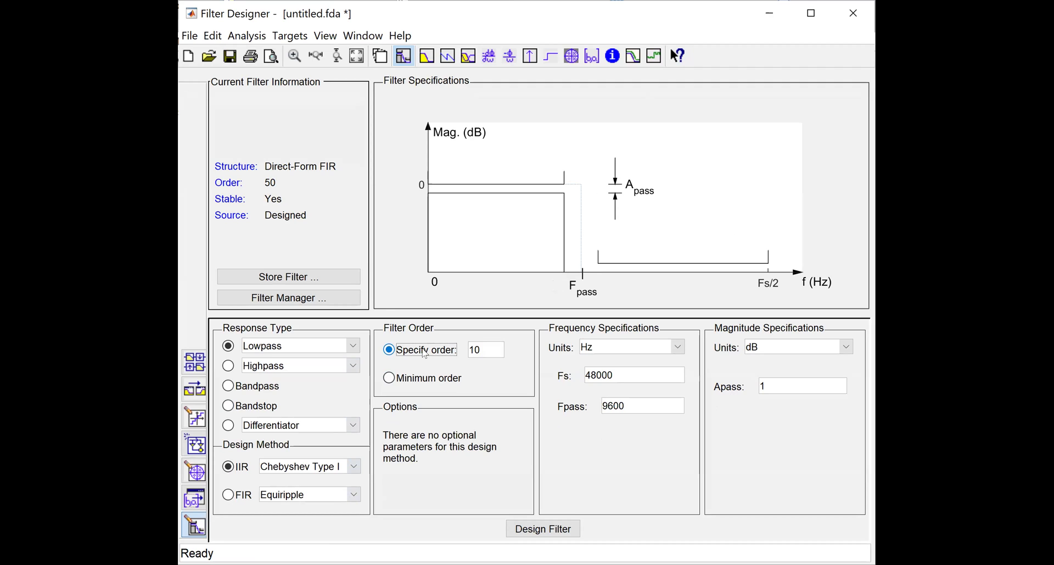
{"action": "left_click", "coordinate": [497, 350]}
{"action": "left_click", "coordinate": [625, 350]}
{"action": "left_click", "coordinate": [632, 365]}
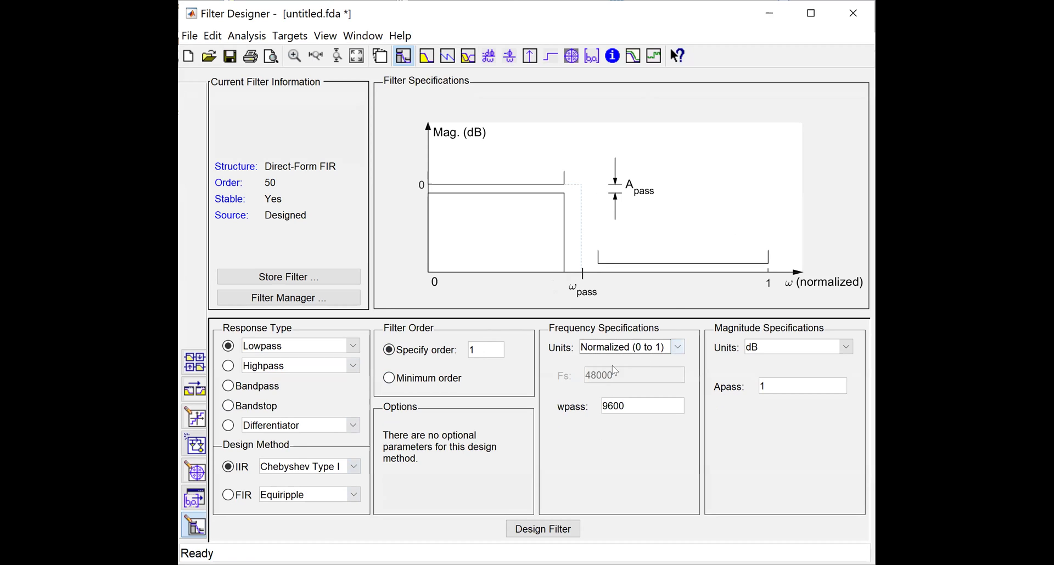
{"action": "left_click_drag", "start_coordinate": [631, 408], "coordinate": [579, 401]}
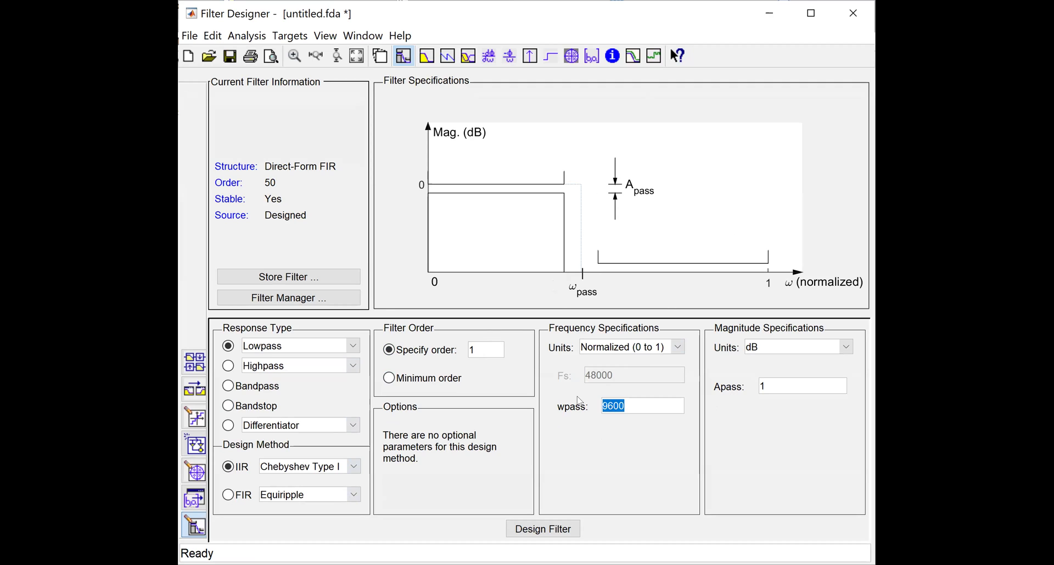
{"action": "type", "text": ".4"}
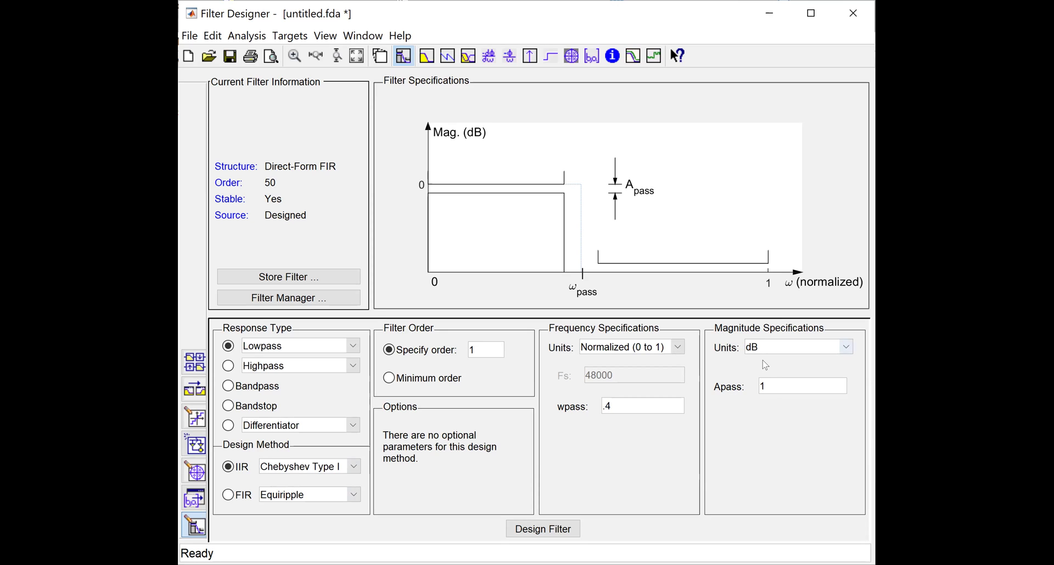
{"action": "left_click", "coordinate": [549, 522]}
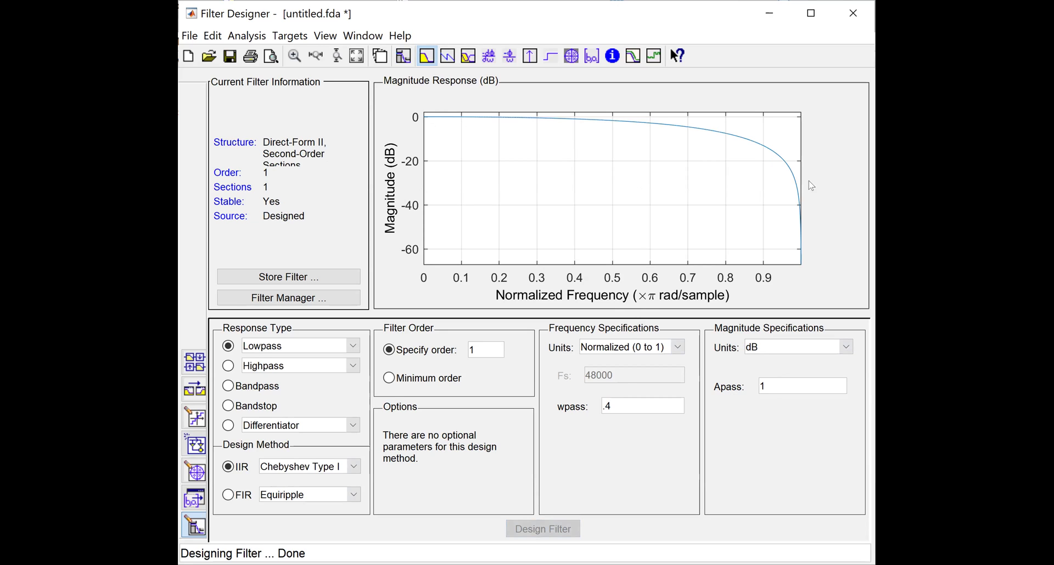
{"action": "left_click", "coordinate": [337, 55]}
{"action": "left_click_drag", "start_coordinate": [482, 148], "coordinate": [494, 109]}
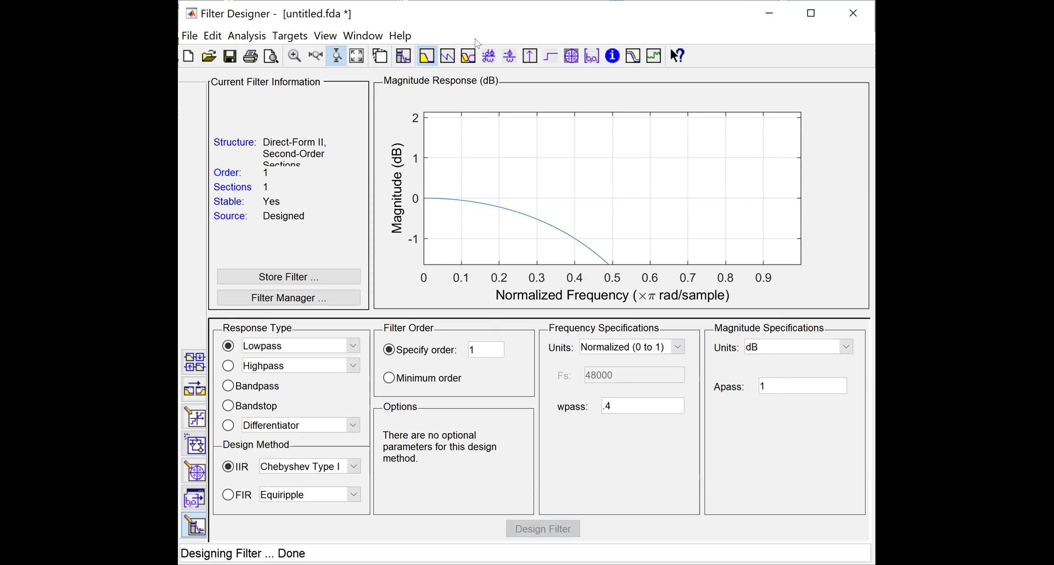
{"action": "left_click", "coordinate": [356, 56]}
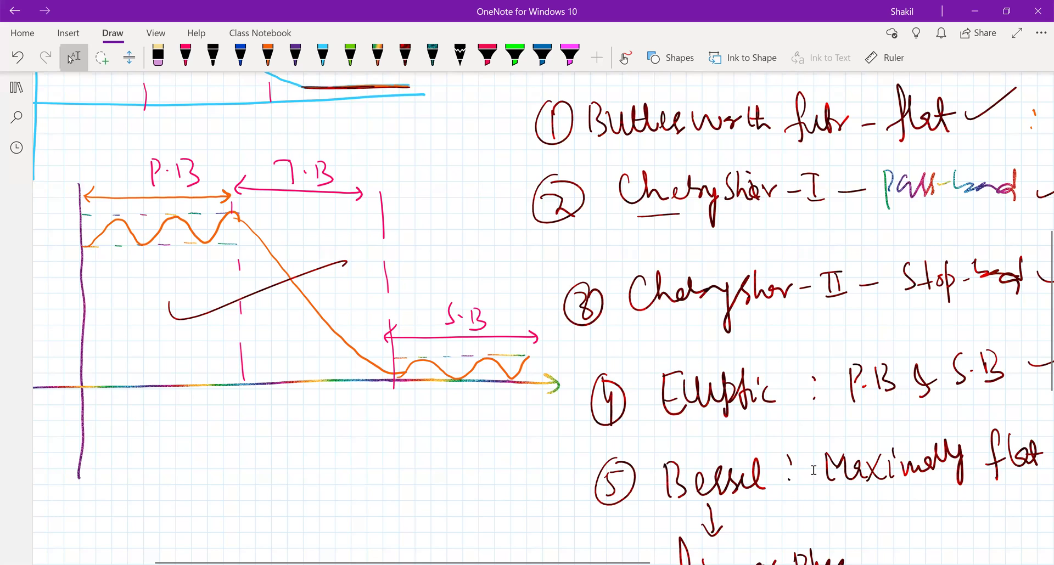
Switch to the OneNote notes and sketch by hand in the blank area below the "linear phase" note.
{"action": "scroll", "coordinate": [813, 470], "scroll_direction": "down", "scroll_amount": 7}
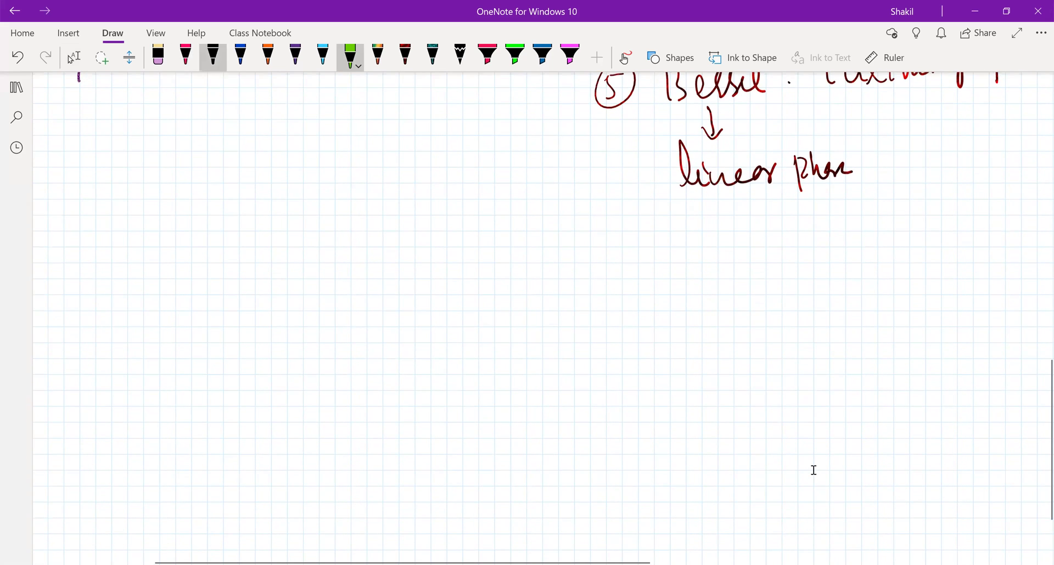
{"action": "mouse_move", "coordinate": [264, 306]}
{"action": "left_mouse_down"}
{"action": "mouse_move", "coordinate": [319, 299]}
{"action": "mouse_move", "coordinate": [316, 329]}
{"action": "left_mouse_up"}
{"action": "left_click_drag", "start_coordinate": [224, 298], "coordinate": [263, 365]}
{"action": "mouse_move", "coordinate": [225, 297]}
{"action": "left_mouse_down"}
{"action": "mouse_move", "coordinate": [274, 258]}
{"action": "mouse_move", "coordinate": [262, 382]}
{"action": "left_mouse_up"}
{"action": "left_click", "coordinate": [75, 56]}
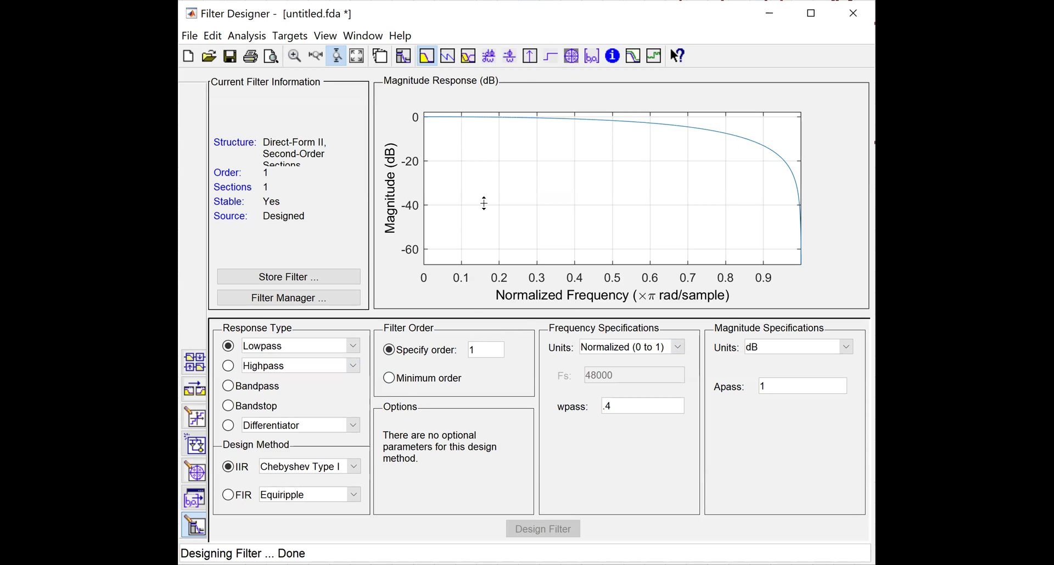
Switch back to Filter Designer, redesign the filter with order 2, and enlarge the passband of its magnitude response.
{"action": "left_click_drag", "start_coordinate": [485, 349], "coordinate": [454, 352]}
{"action": "type", "text": "2"}
{"action": "key", "text": "Return"}
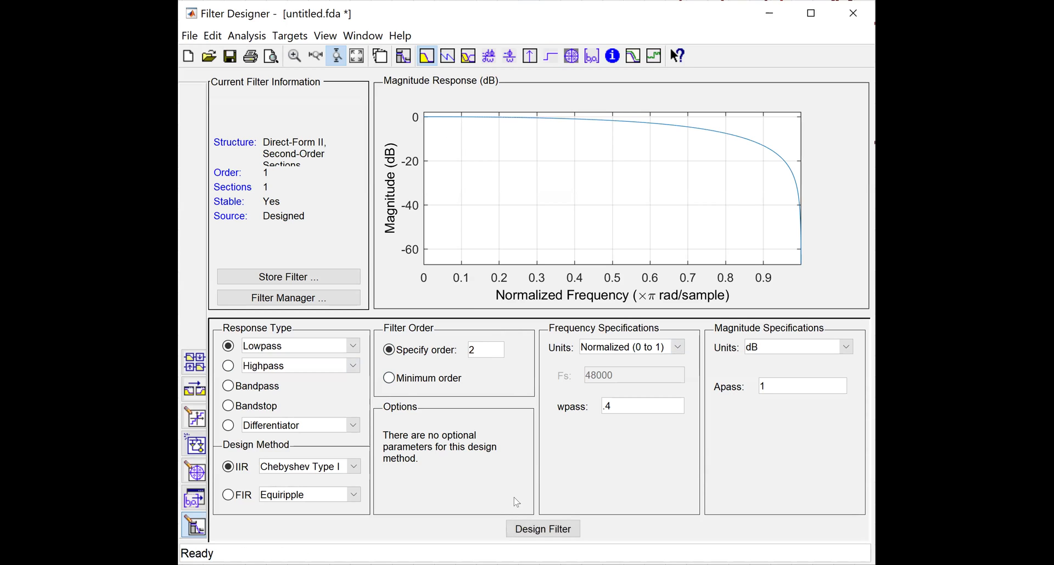
{"action": "left_click", "coordinate": [530, 533]}
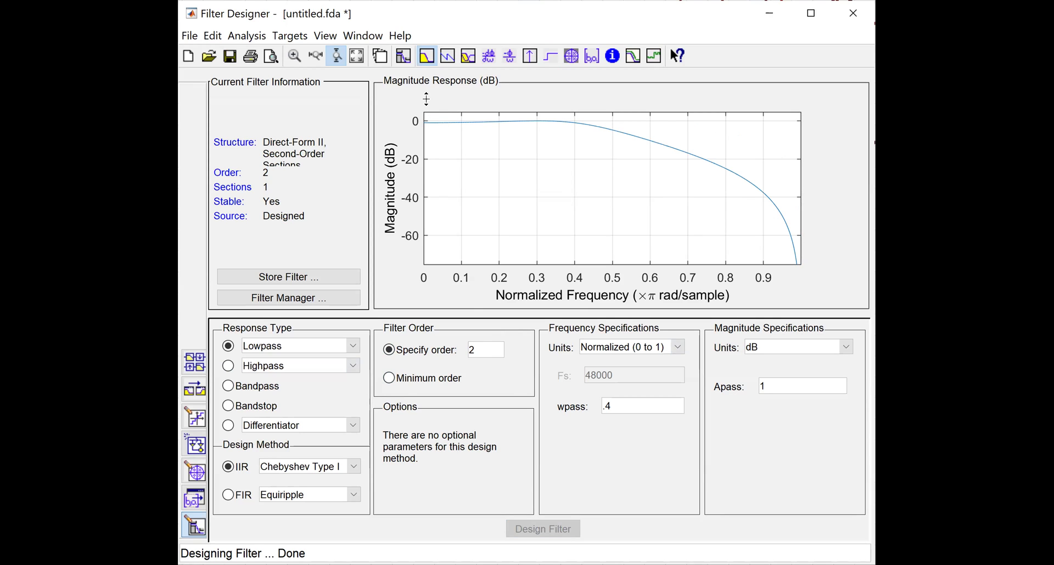
{"action": "left_click_drag", "start_coordinate": [431, 114], "coordinate": [443, 137]}
{"action": "left_click_drag", "start_coordinate": [476, 196], "coordinate": [461, 129]}
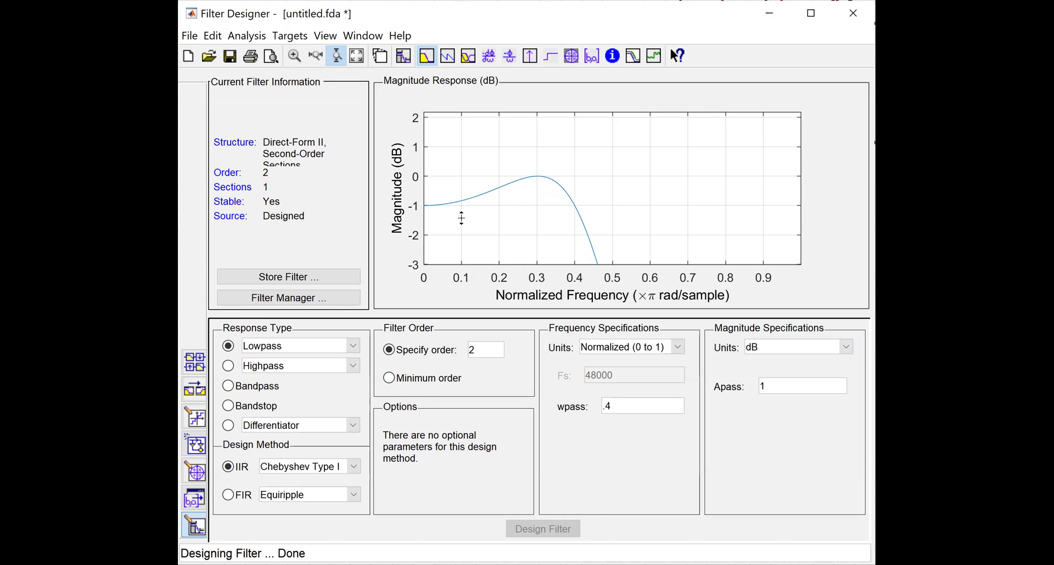
Redesign the second-order filter with Apass 2 dB and again with .5 dB, inspecting the passband ripple.
{"action": "double_click", "coordinate": [769, 384]}
{"action": "left_click", "coordinate": [568, 525]}
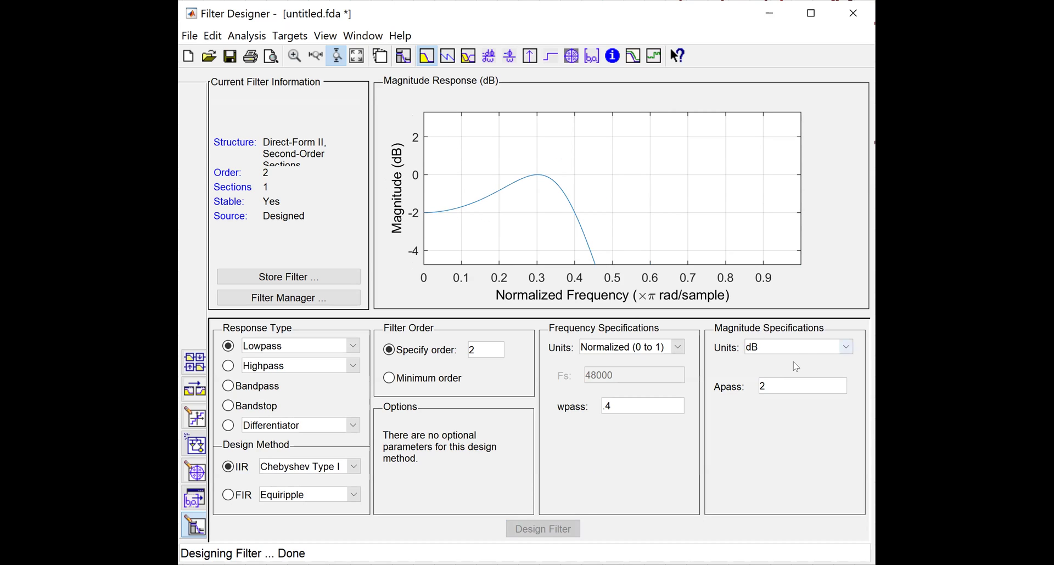
{"action": "left_click_drag", "start_coordinate": [782, 386], "coordinate": [733, 383]}
{"action": "left_click", "coordinate": [571, 527]}
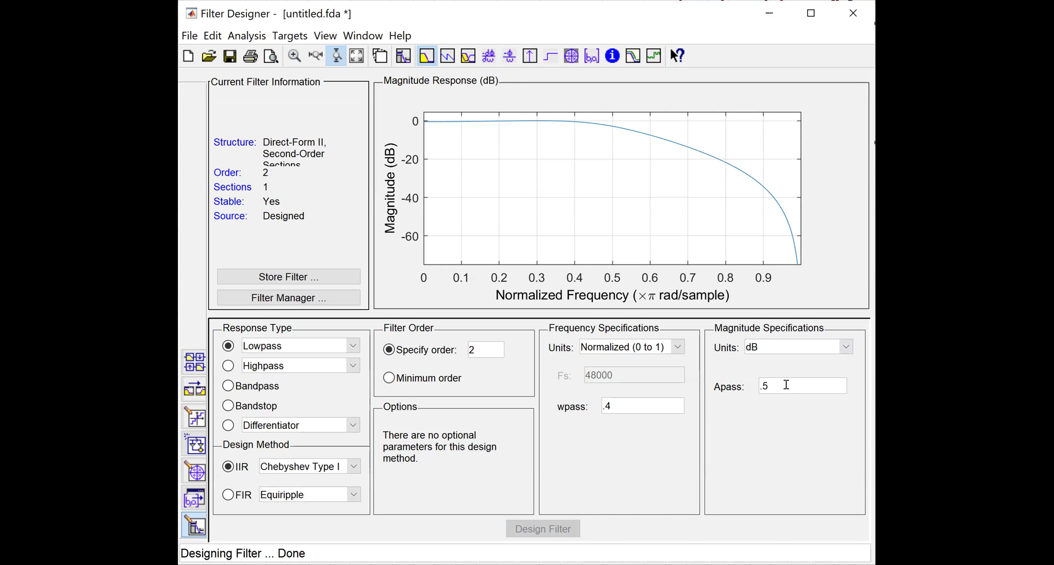
{"action": "left_click_drag", "start_coordinate": [504, 147], "coordinate": [447, 172]}
{"action": "left_click_drag", "start_coordinate": [441, 209], "coordinate": [450, 130]}
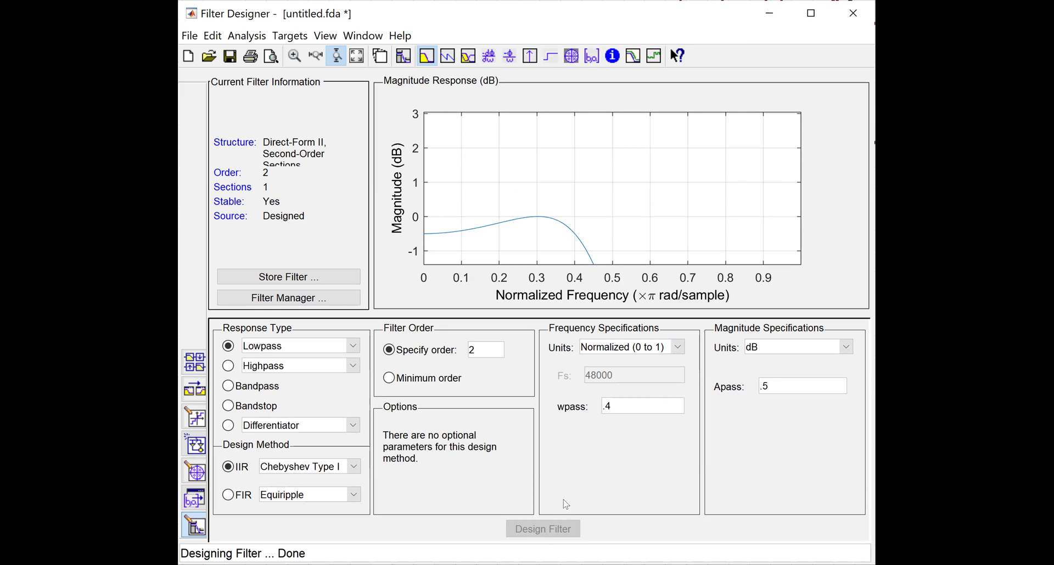
Redesign the filter with order 4 and Apass 1 dB, and enlarge the passband ripple in the magnitude response.
{"action": "left_click", "coordinate": [356, 56]}
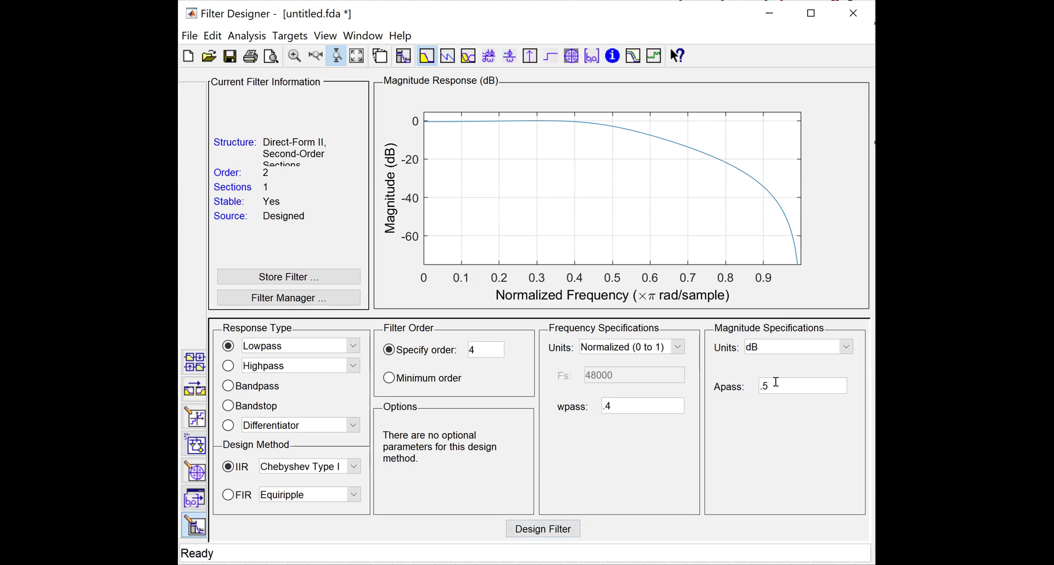
{"action": "left_click_drag", "start_coordinate": [776, 382], "coordinate": [739, 393]}
{"action": "left_click", "coordinate": [529, 526]}
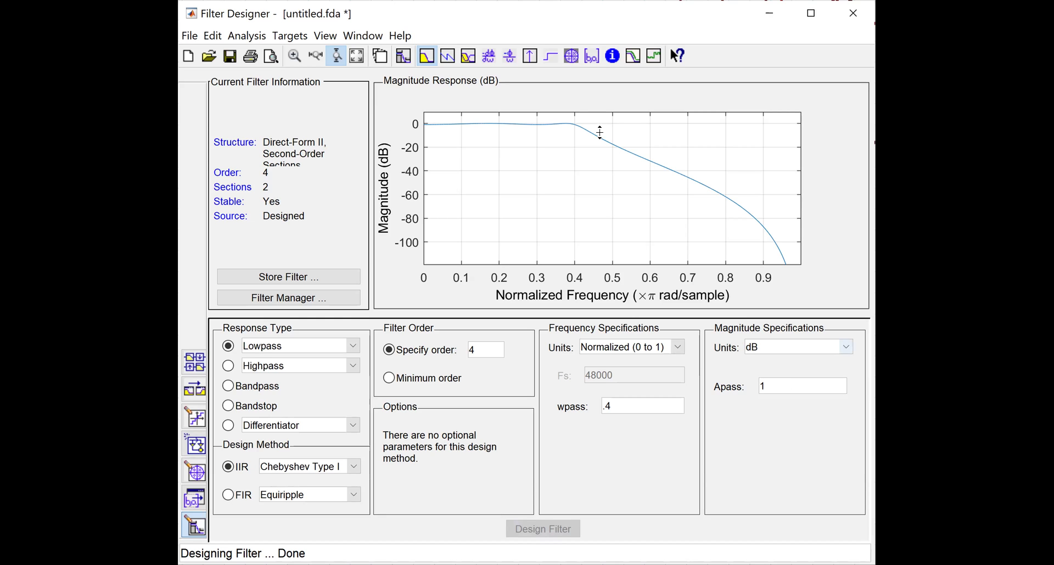
{"action": "left_click_drag", "start_coordinate": [486, 139], "coordinate": [475, 113]}
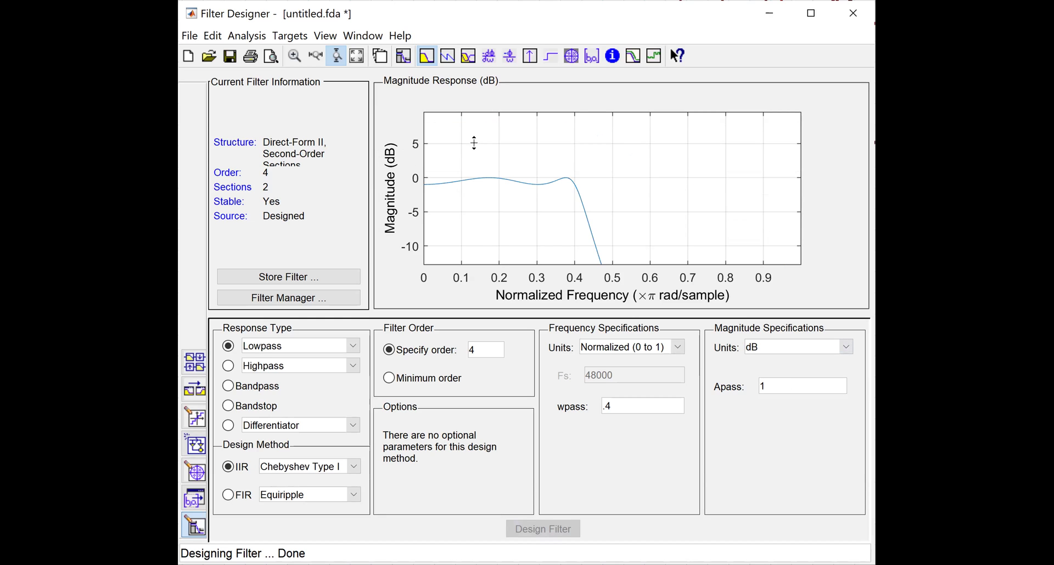
{"action": "left_click", "coordinate": [475, 135]}
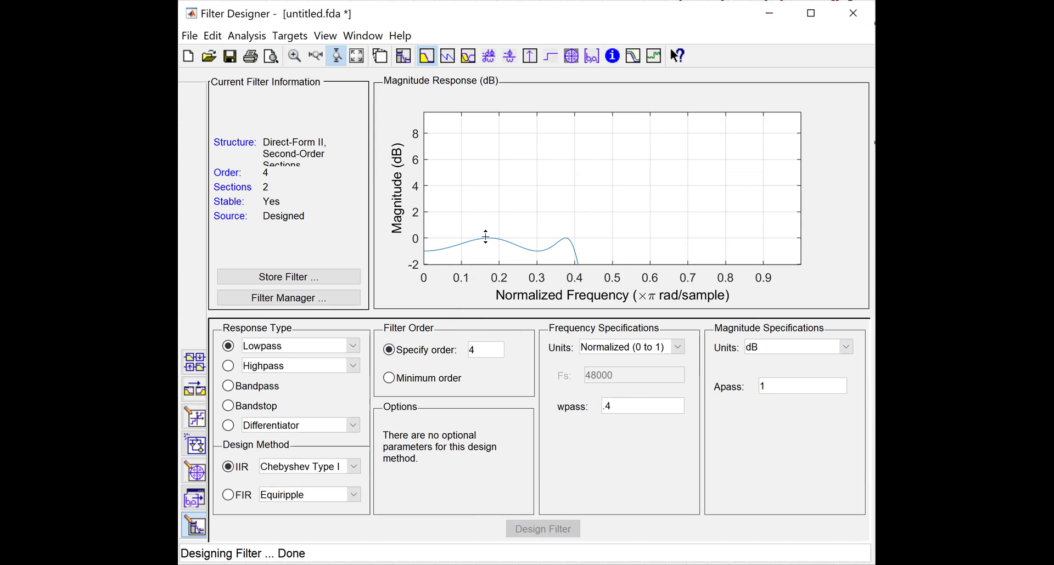
{"action": "scroll", "coordinate": [483, 243], "scroll_direction": "up", "scroll_amount": 2}
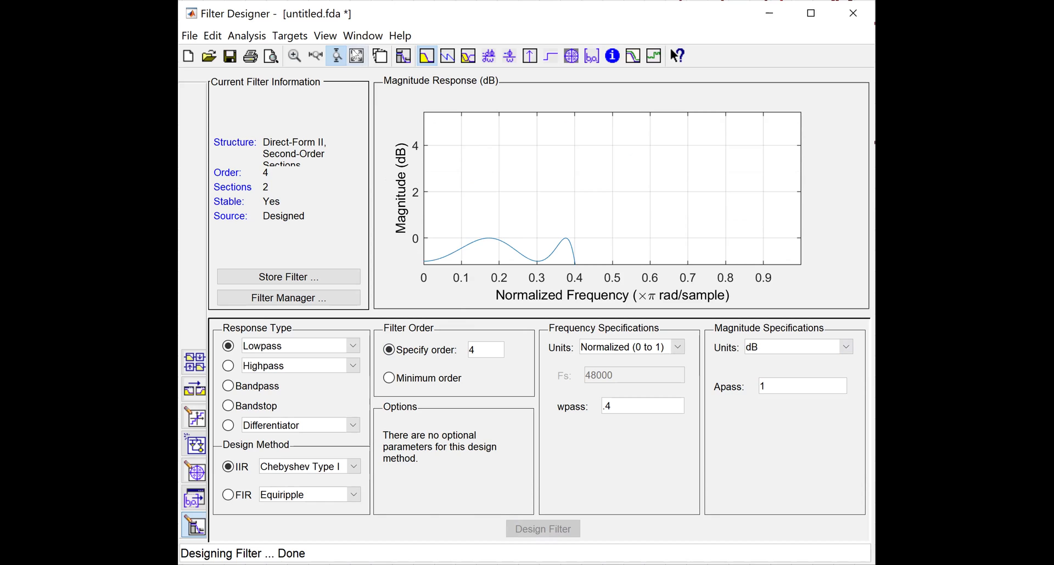
{"action": "left_click", "coordinate": [357, 55]}
{"action": "left_click", "coordinate": [471, 140]}
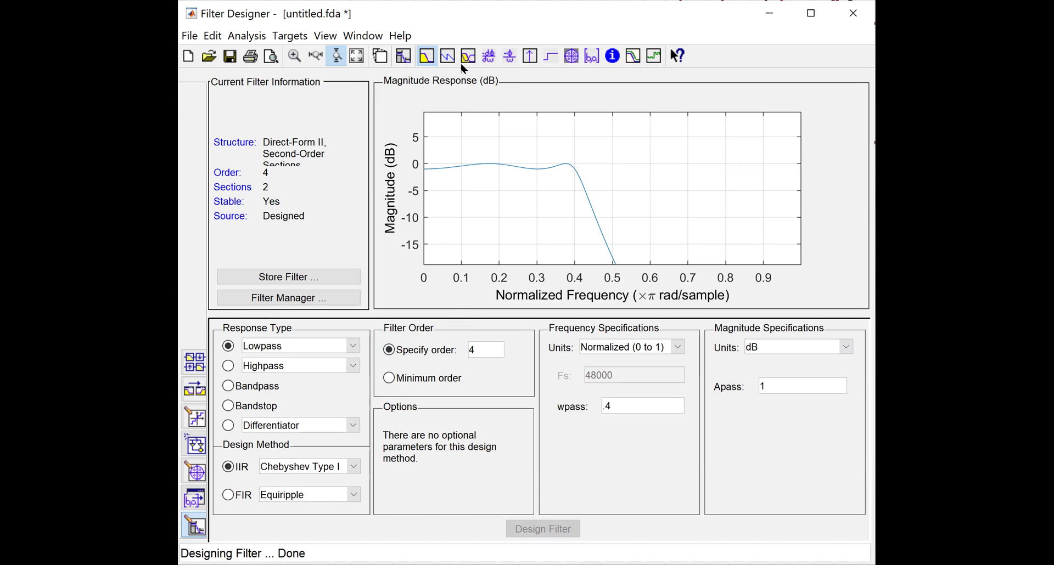
{"action": "left_click", "coordinate": [461, 149]}
{"action": "left_click", "coordinate": [437, 140]}
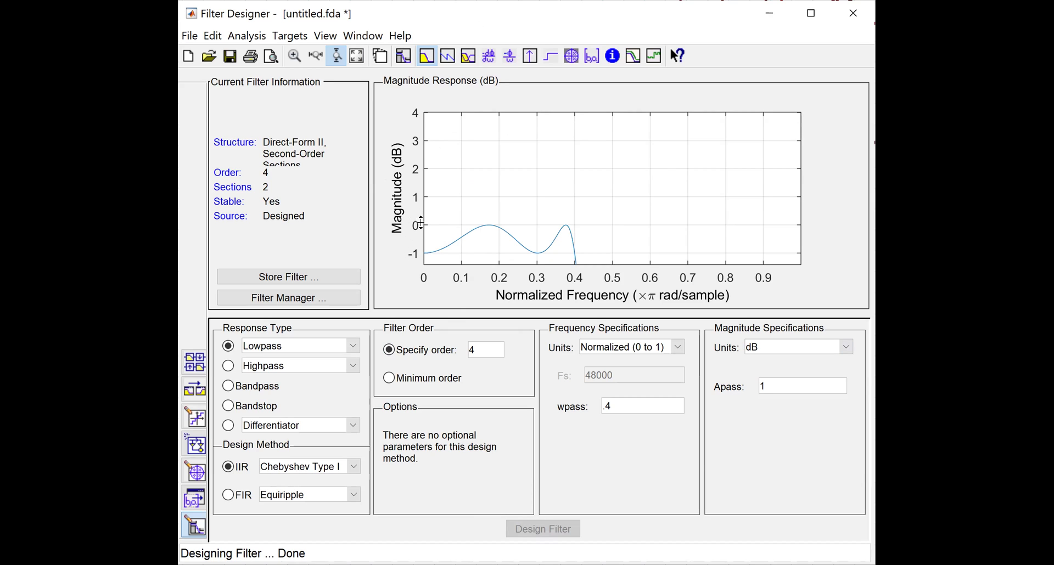
Set Apass to 2 dB for the fourth-order filter, redesign it, and examine its passband ripple up close.
{"action": "double_click", "coordinate": [776, 386]}
{"action": "type", "text": "2"}
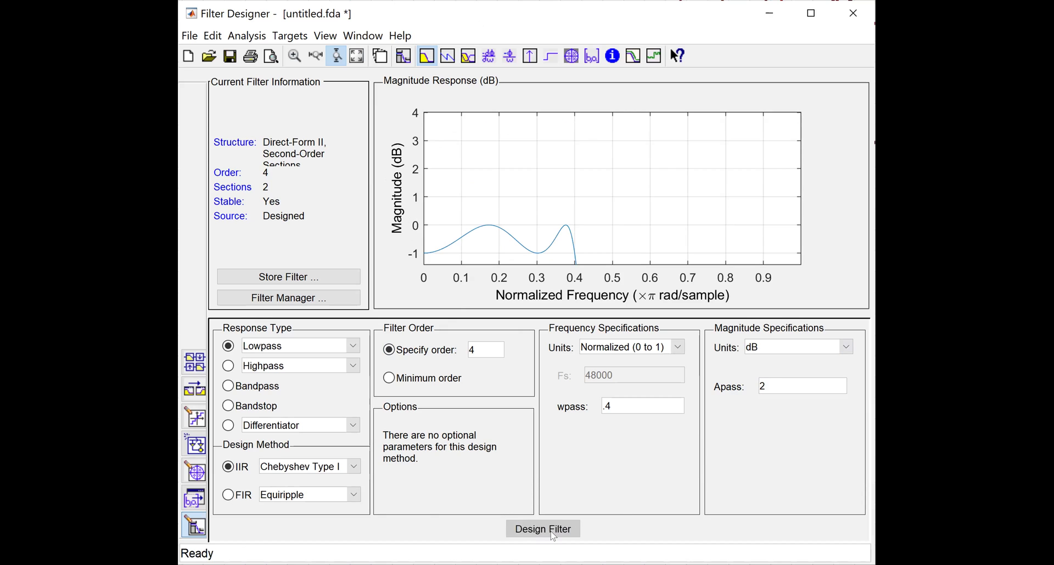
{"action": "left_click", "coordinate": [551, 534]}
{"action": "left_click_drag", "start_coordinate": [470, 160], "coordinate": [477, 59]}
{"action": "left_click_drag", "start_coordinate": [458, 206], "coordinate": [454, 104]}
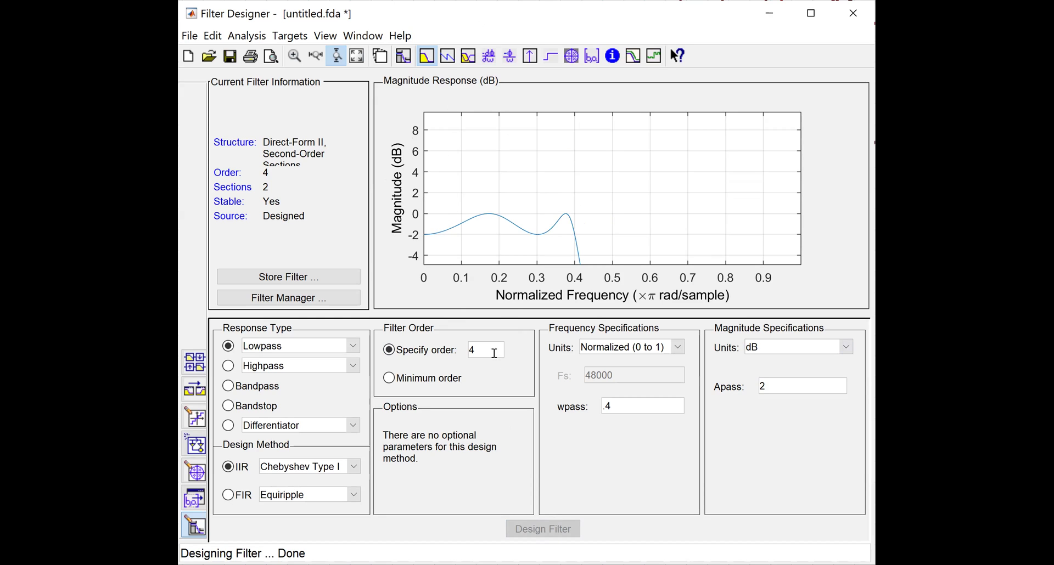
Redesign the filter with order 8 and enlarge the magnitude axis around its passband ripple.
{"action": "left_click_drag", "start_coordinate": [488, 347], "coordinate": [451, 341]}
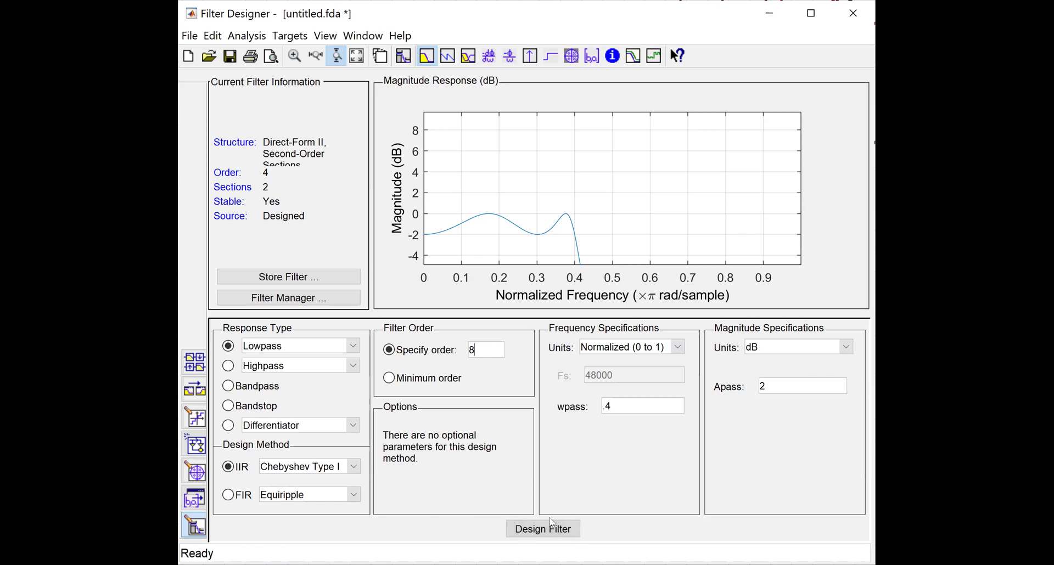
{"action": "left_click", "coordinate": [552, 525]}
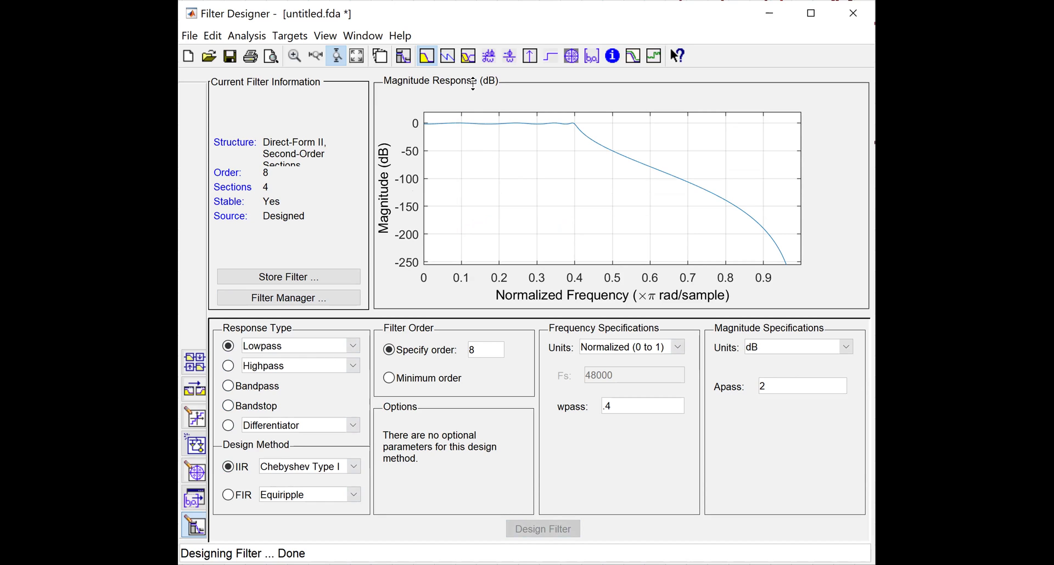
{"action": "left_click", "coordinate": [472, 147]}
{"action": "left_click", "coordinate": [472, 154]}
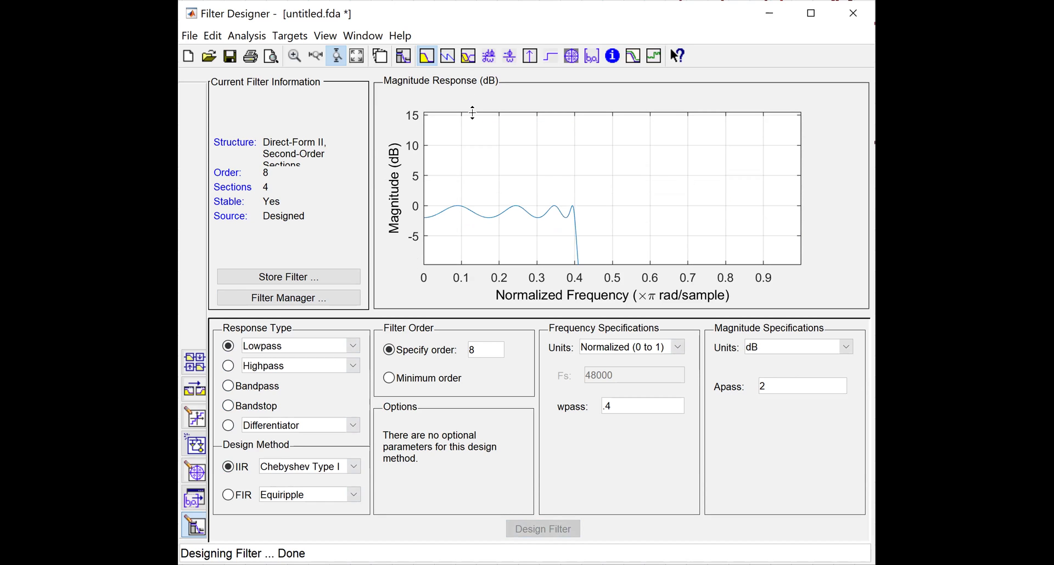
{"action": "left_click", "coordinate": [465, 163]}
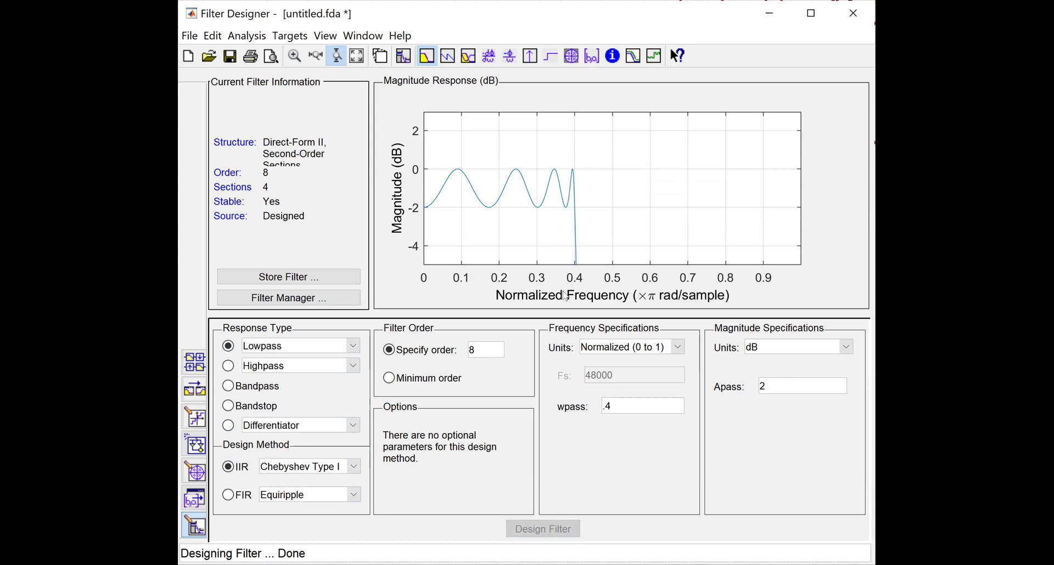
Redesign the filter with order 20 and enlarge the magnitude axis around its passband ripple.
{"action": "left_click", "coordinate": [470, 354]}
{"action": "double_click", "coordinate": [472, 349]}
{"action": "type", "text": "20"}
{"action": "key", "text": "Return"}
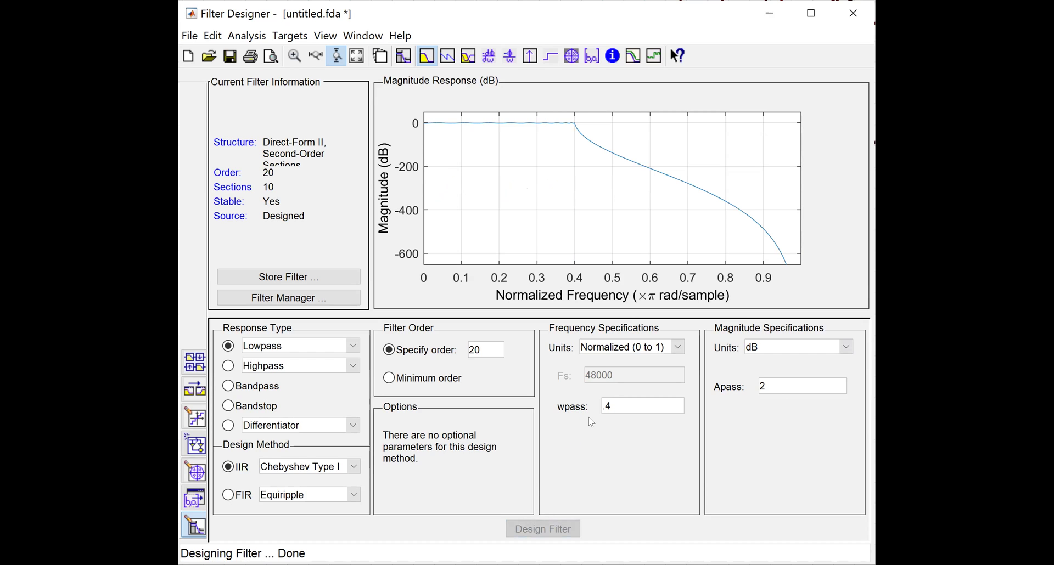
{"action": "left_click", "coordinate": [470, 135]}
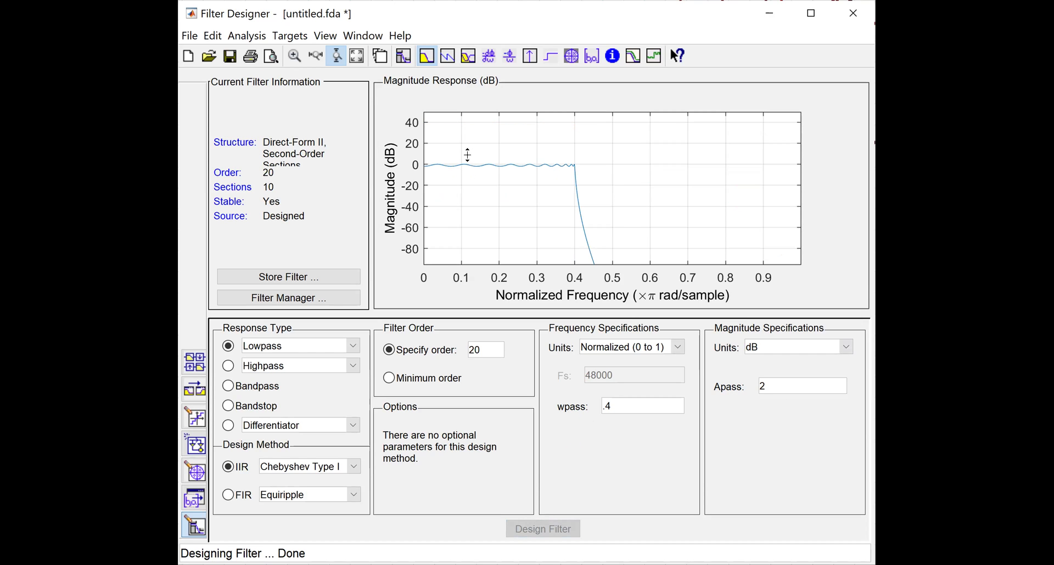
{"action": "left_click", "coordinate": [468, 157]}
{"action": "left_click_drag", "start_coordinate": [483, 255], "coordinate": [481, 218]}
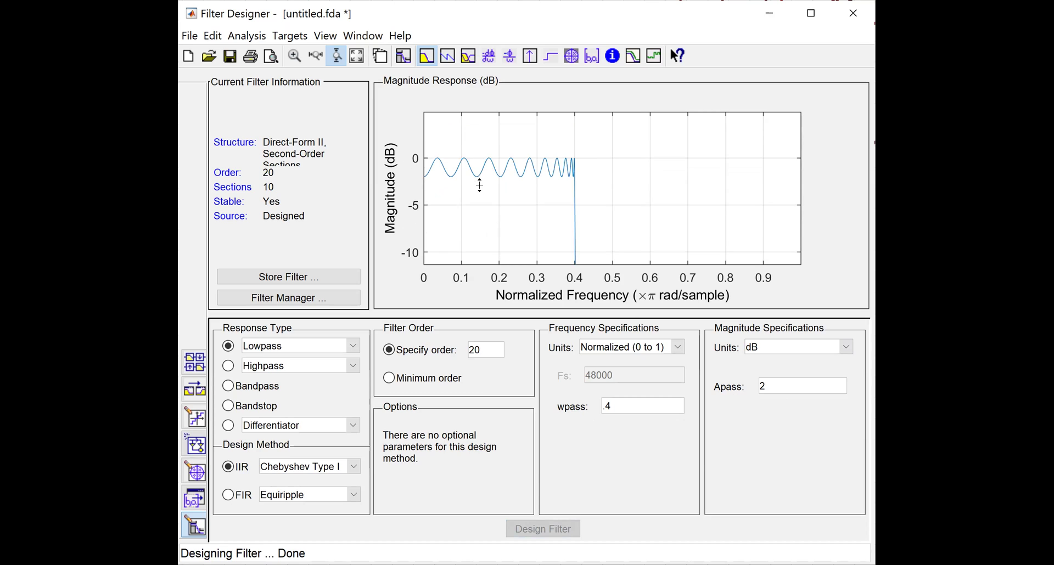
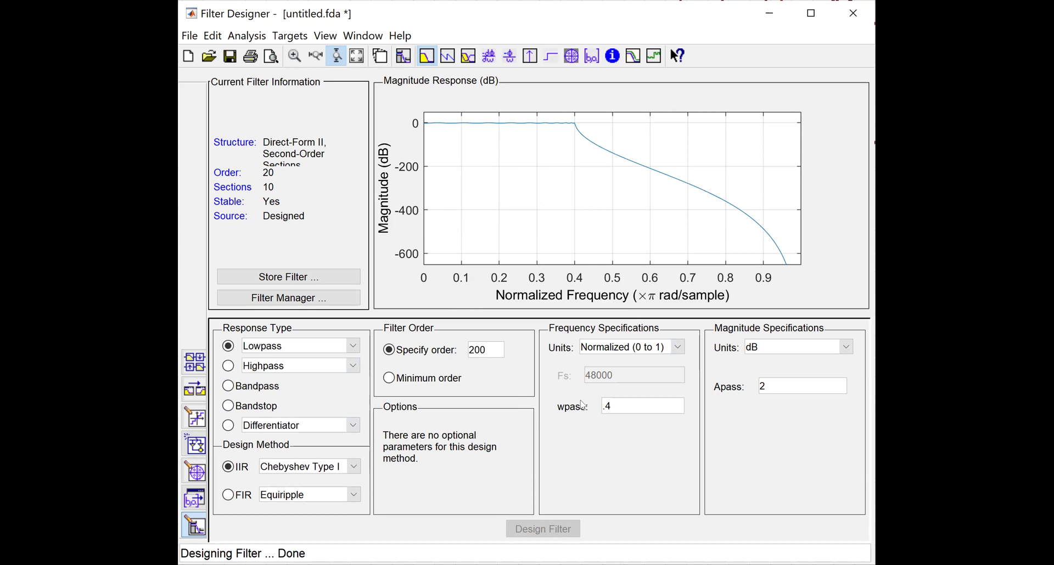
Redesign the lowpass filter with order 200, enlarge its passband ripple, and restore the full magnitude view.
{"action": "left_click", "coordinate": [542, 535]}
{"action": "left_click", "coordinate": [562, 527]}
{"action": "left_click", "coordinate": [480, 144]}
{"action": "left_click", "coordinate": [468, 163]}
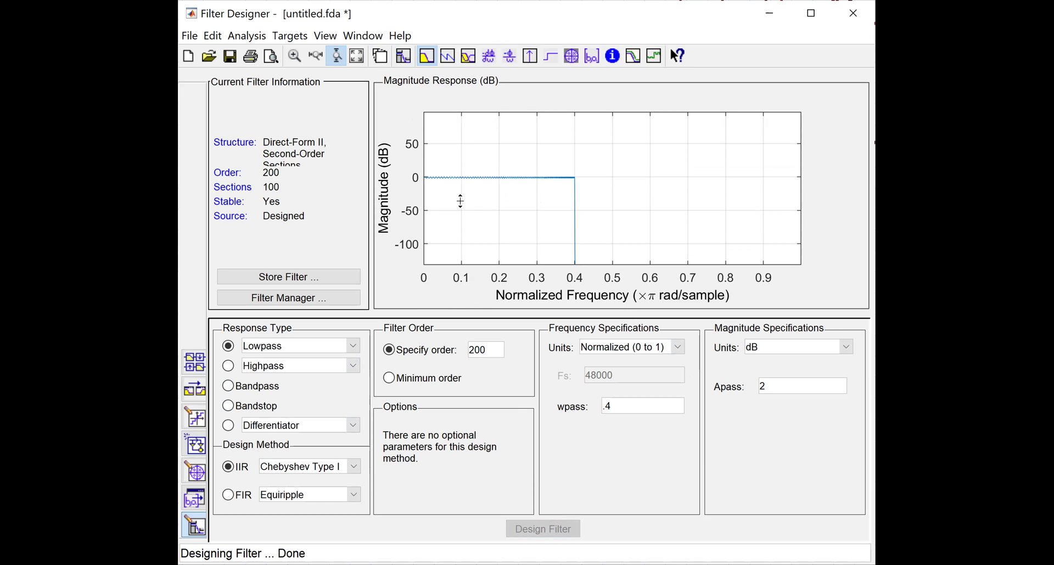
{"action": "left_click", "coordinate": [454, 105]}
{"action": "left_click_drag", "start_coordinate": [450, 225], "coordinate": [448, 144]}
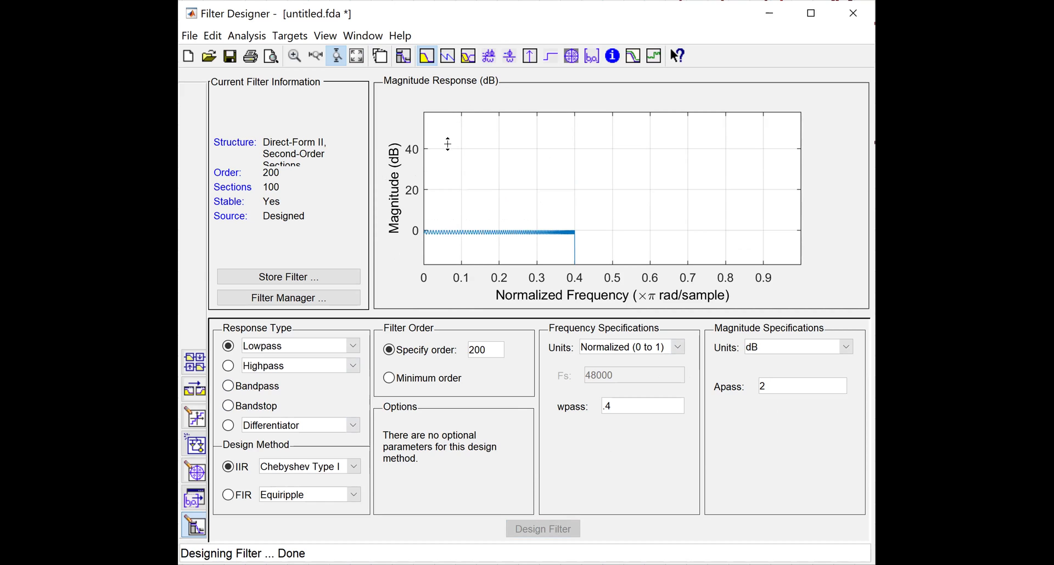
{"action": "left_click", "coordinate": [462, 235]}
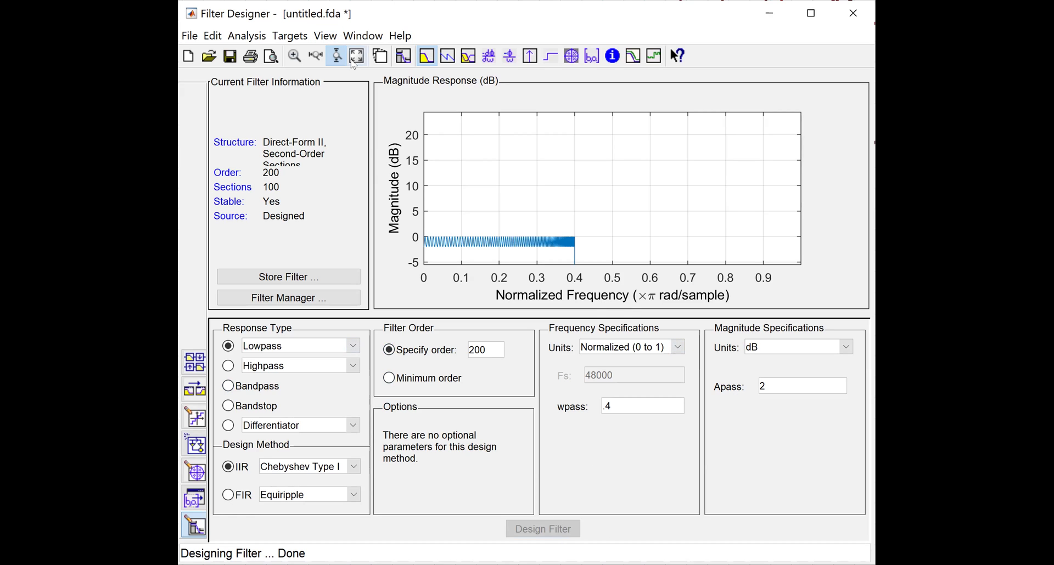
{"action": "double_click", "coordinate": [548, 173]}
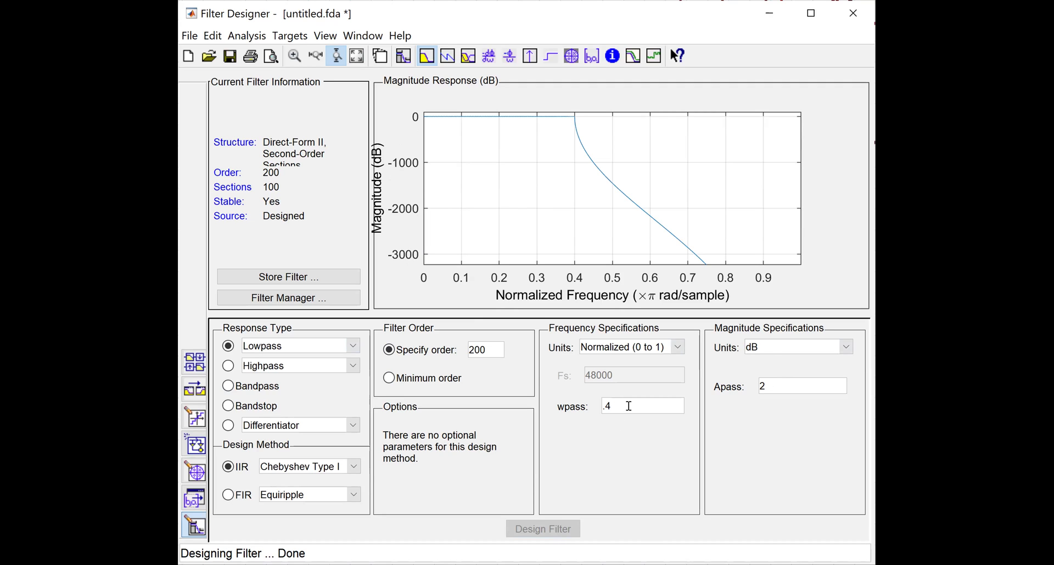
Design a fourth-order Chebyshev Type I highpass filter using normalized frequency units and wpass .6.
{"action": "left_click", "coordinate": [228, 365]}
{"action": "double_click", "coordinate": [483, 344]}
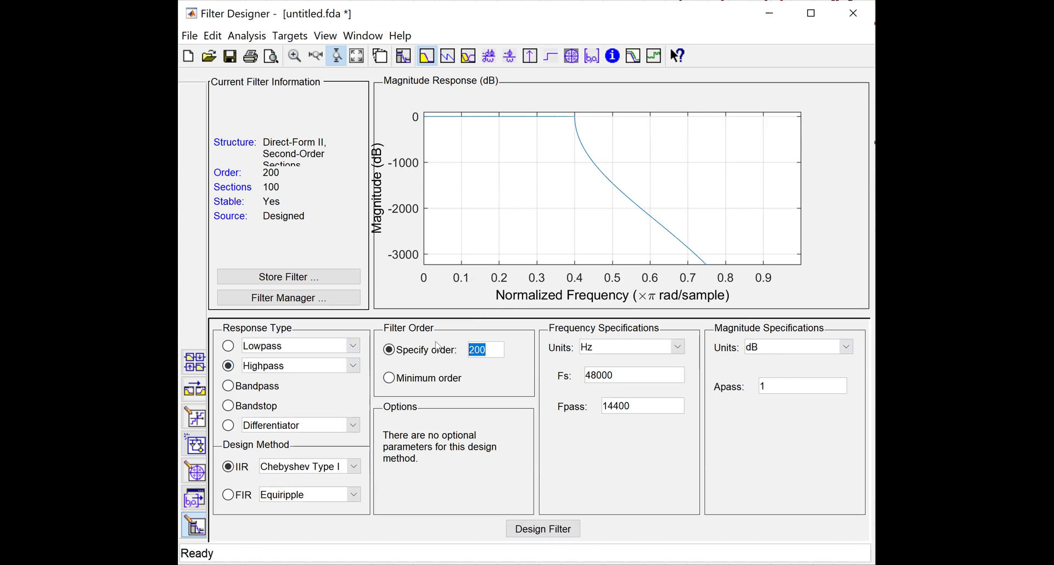
{"action": "key", "text": "BackSpace"}
{"action": "type", "text": "4"}
{"action": "left_click", "coordinate": [653, 348]}
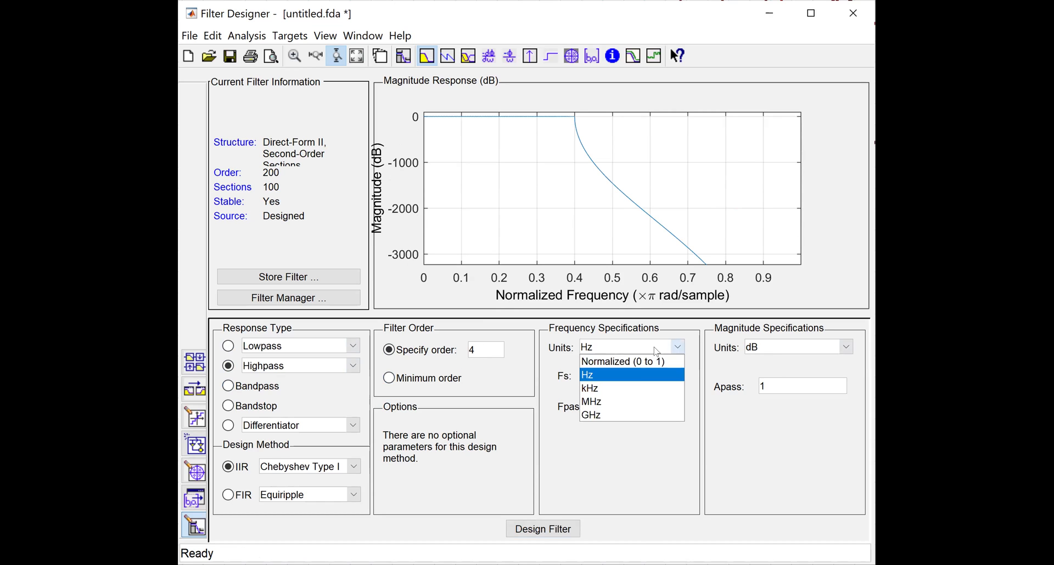
{"action": "left_click", "coordinate": [626, 361]}
{"action": "key", "text": "Tab"}
{"action": "type", "text": ".6"}
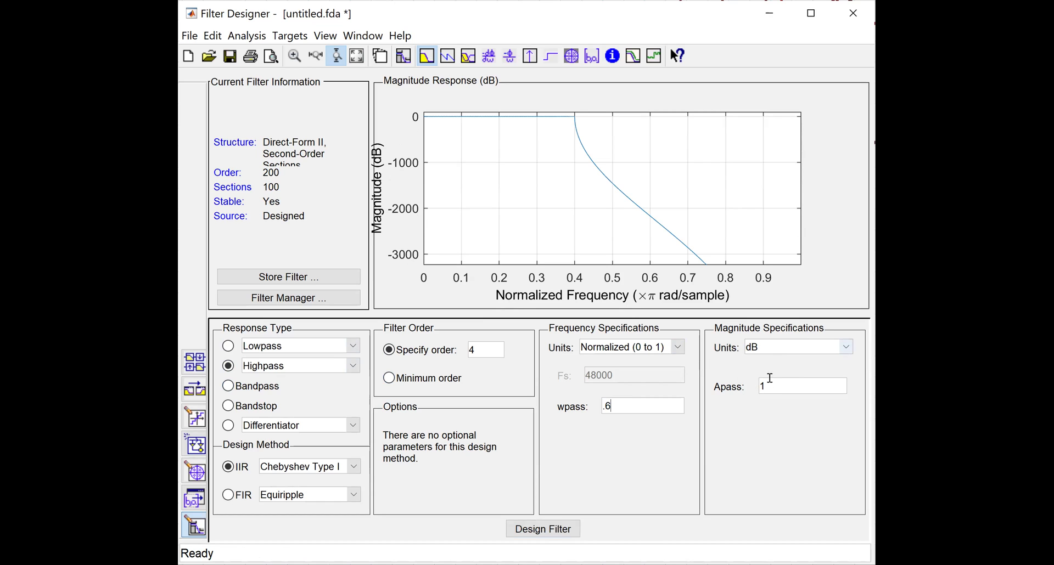
{"action": "left_click", "coordinate": [552, 528]}
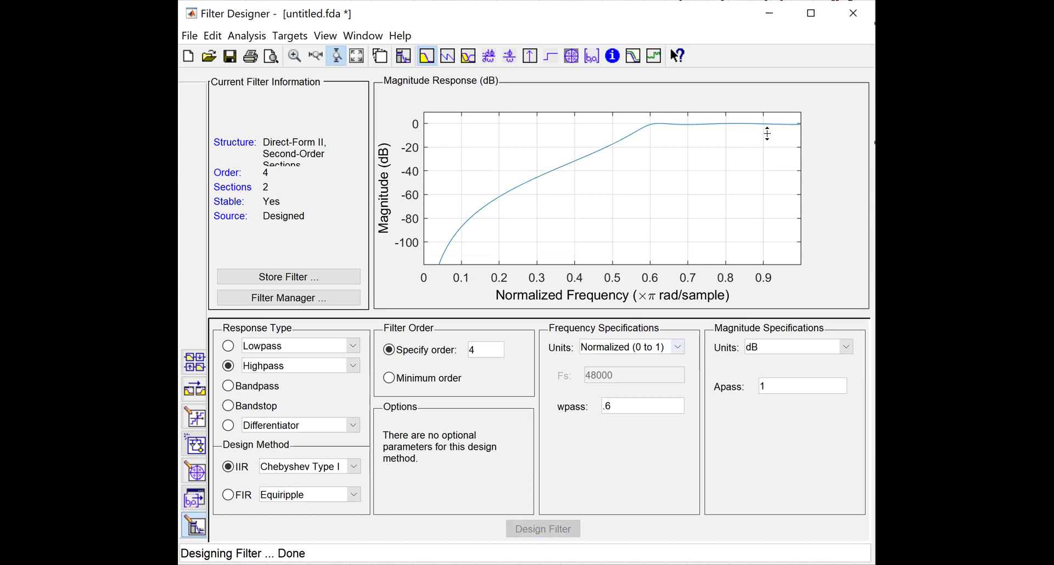
Enlarge the magnitude axis around the fourth-order highpass filter's passband ripple.
{"action": "left_click", "coordinate": [747, 135]}
{"action": "left_click", "coordinate": [733, 132]}
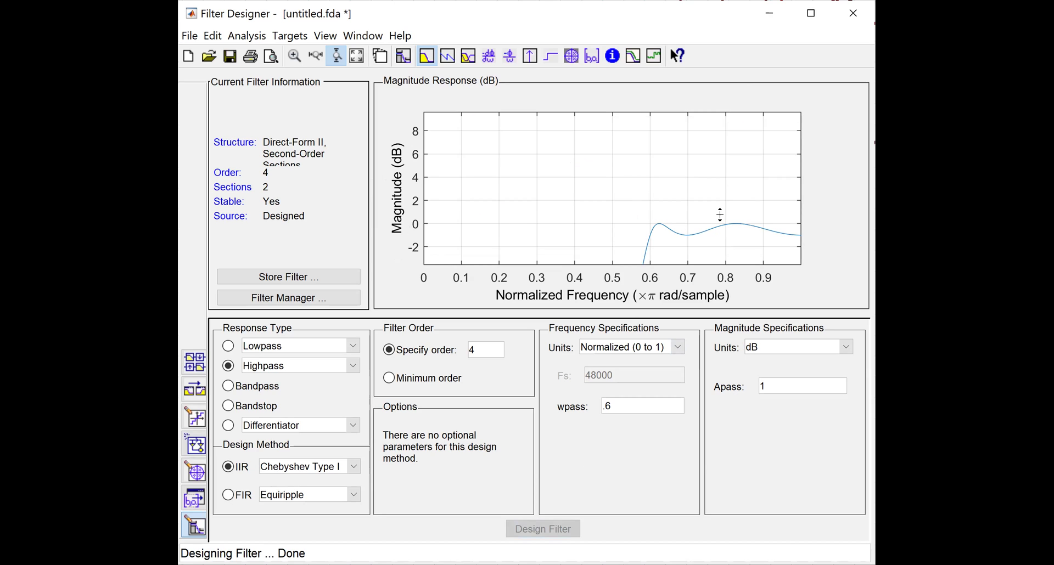
{"action": "left_click_drag", "start_coordinate": [738, 250], "coordinate": [735, 187]}
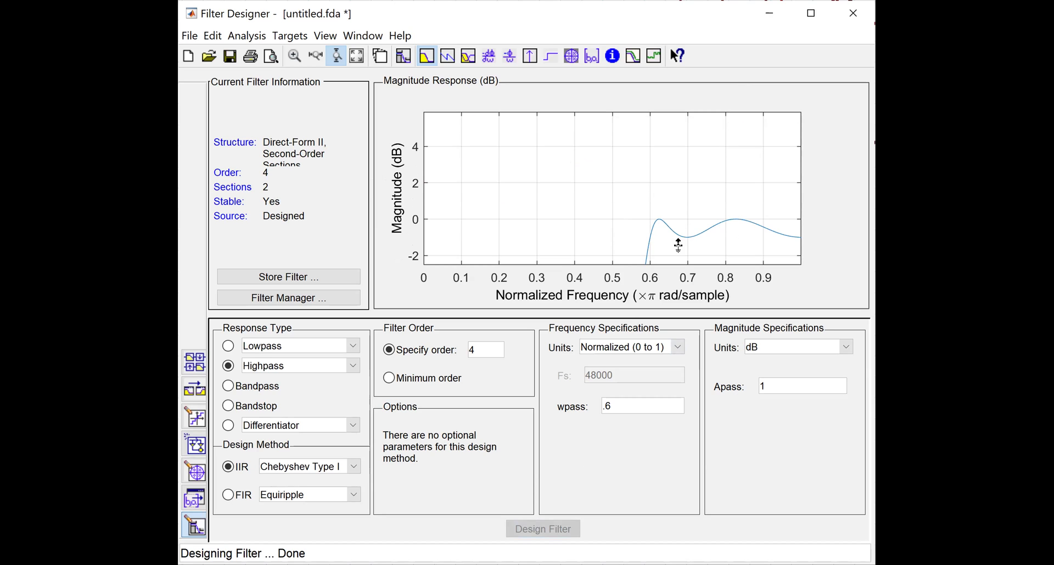
{"action": "left_click_drag", "start_coordinate": [752, 237], "coordinate": [731, 143]}
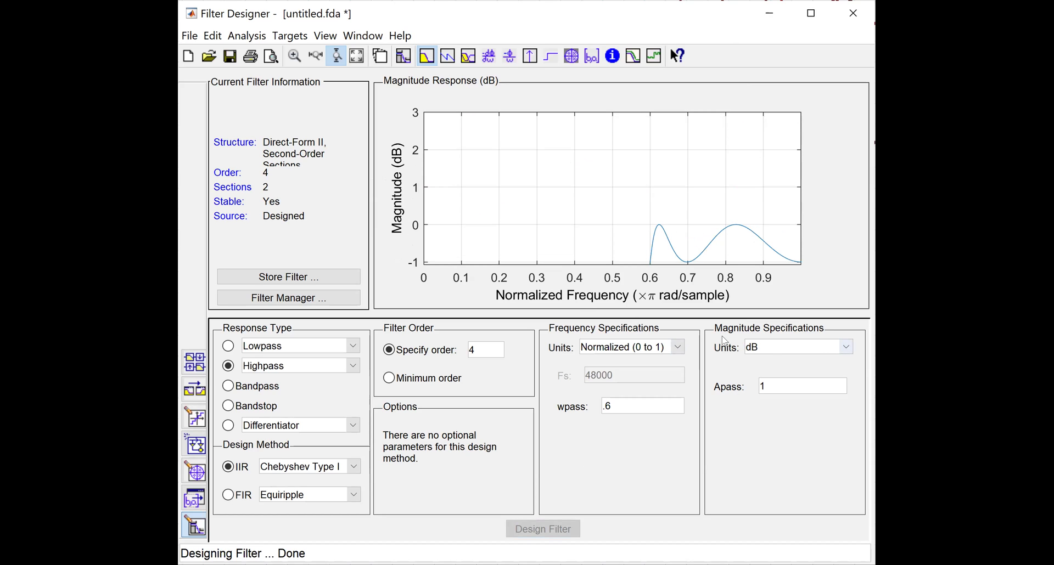
Redesign the highpass filter with order 20, examine its passband ripple up close, and restore the full magnitude view.
{"action": "left_click_drag", "start_coordinate": [488, 349], "coordinate": [435, 342]}
{"action": "type", "text": "20"}
{"action": "left_click", "coordinate": [545, 527]}
{"action": "left_click_drag", "start_coordinate": [696, 102], "coordinate": [686, 150]}
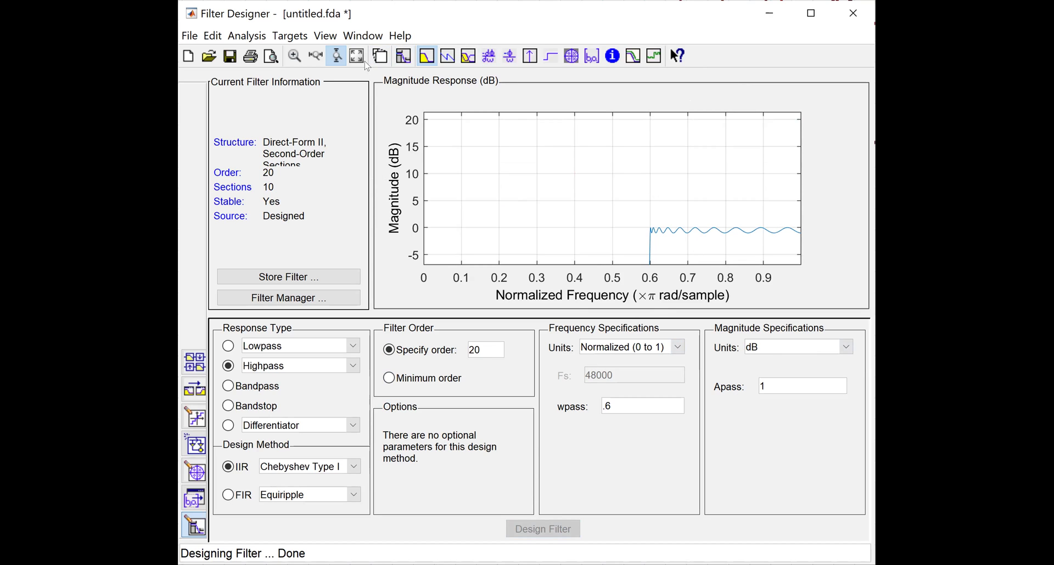
{"action": "double_click", "coordinate": [688, 124]}
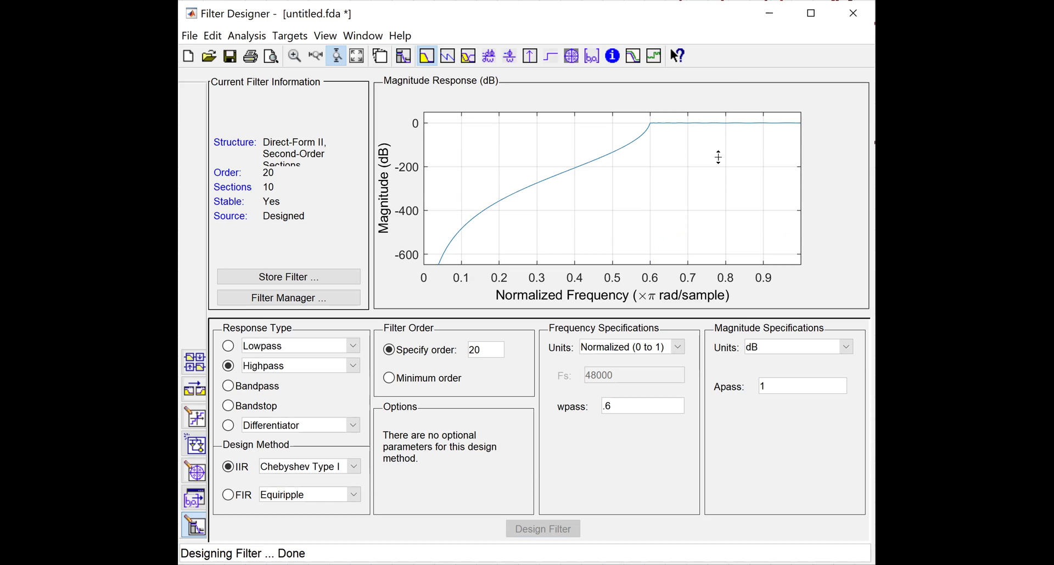
{"action": "left_click_drag", "start_coordinate": [734, 88], "coordinate": [725, 110]}
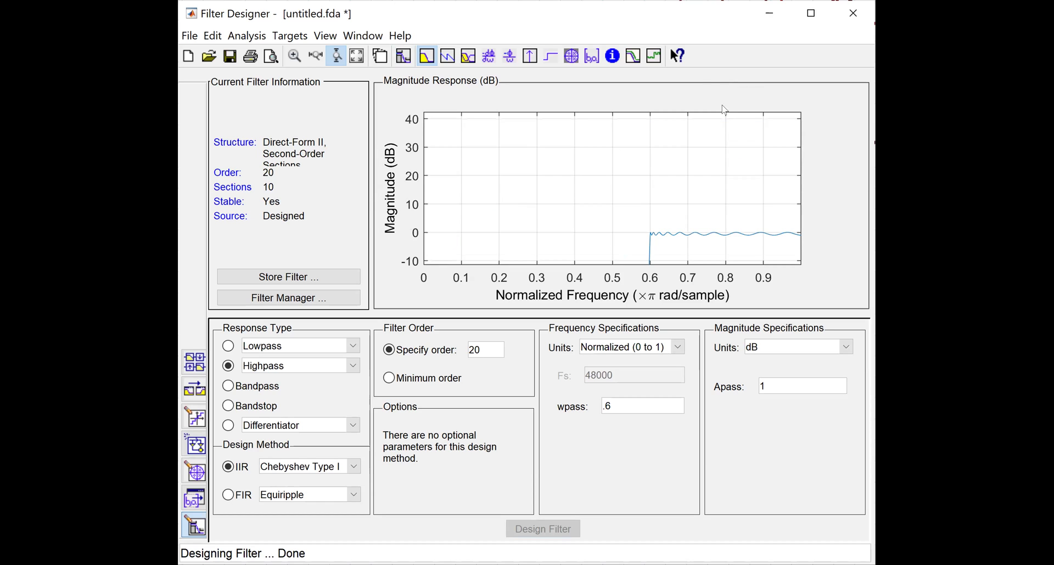
{"action": "left_click", "coordinate": [357, 55]}
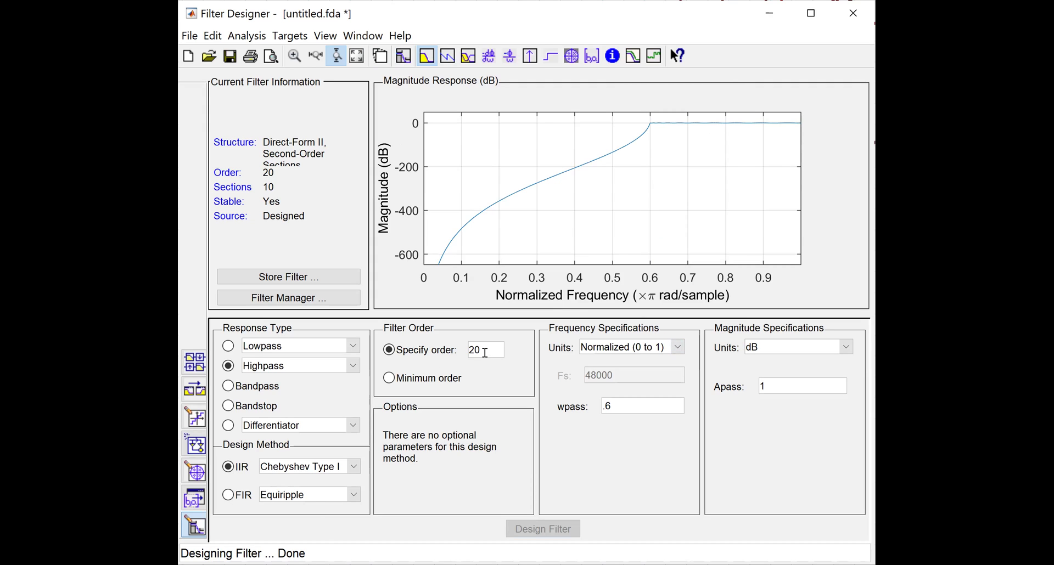
Design a bandpass filter using normalized frequency units with wpass1 .3 and wpass2 .6.
{"action": "left_click", "coordinate": [228, 386]}
{"action": "left_click", "coordinate": [662, 347]}
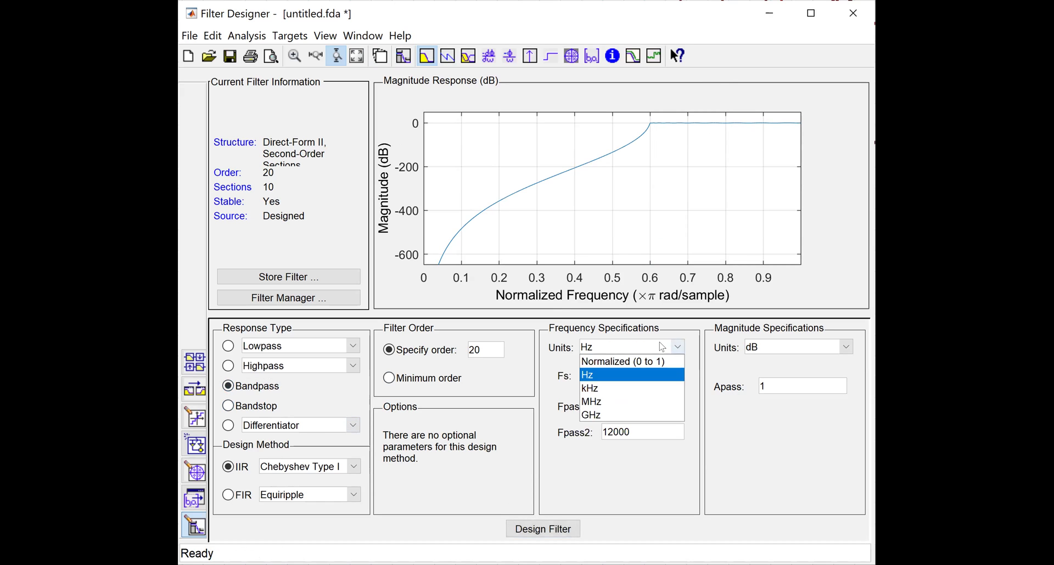
{"action": "left_click", "coordinate": [637, 363]}
{"action": "left_click_drag", "start_coordinate": [637, 404], "coordinate": [587, 413]}
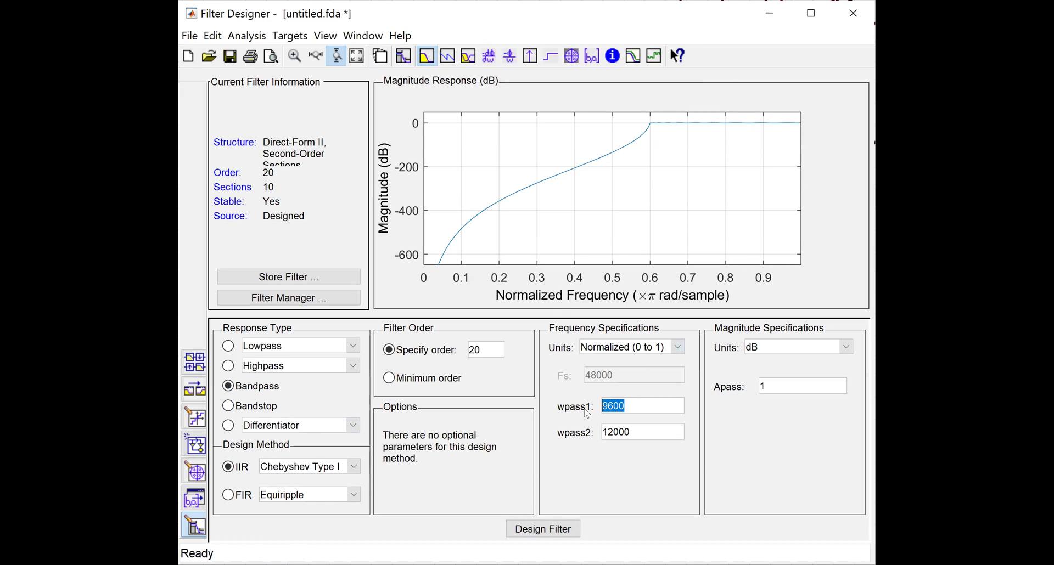
{"action": "type", "text": ".3"}
{"action": "left_click_drag", "start_coordinate": [648, 430], "coordinate": [573, 421]}
{"action": "type", "text": ".6"}
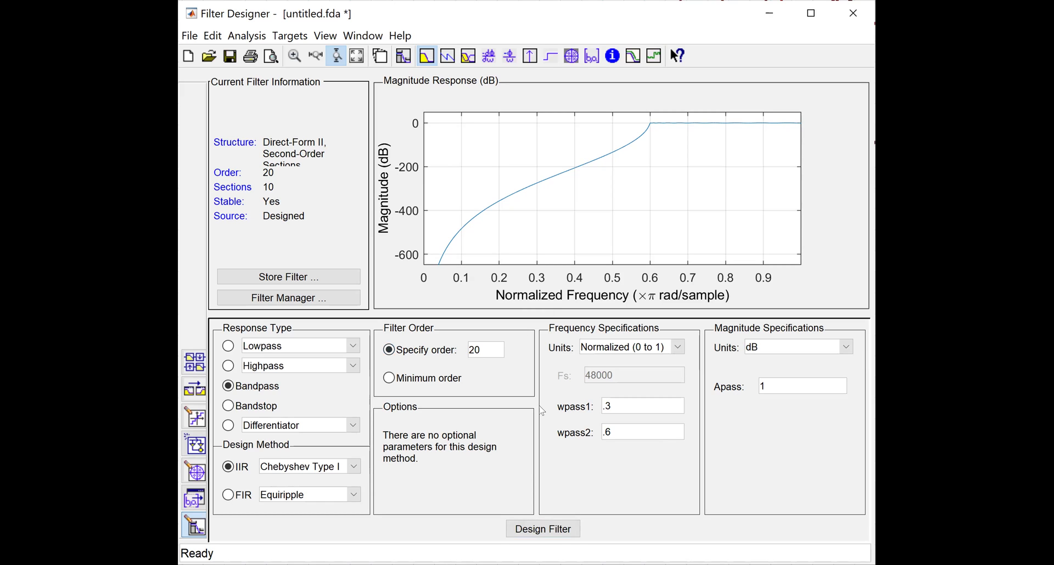
{"action": "left_click", "coordinate": [550, 522]}
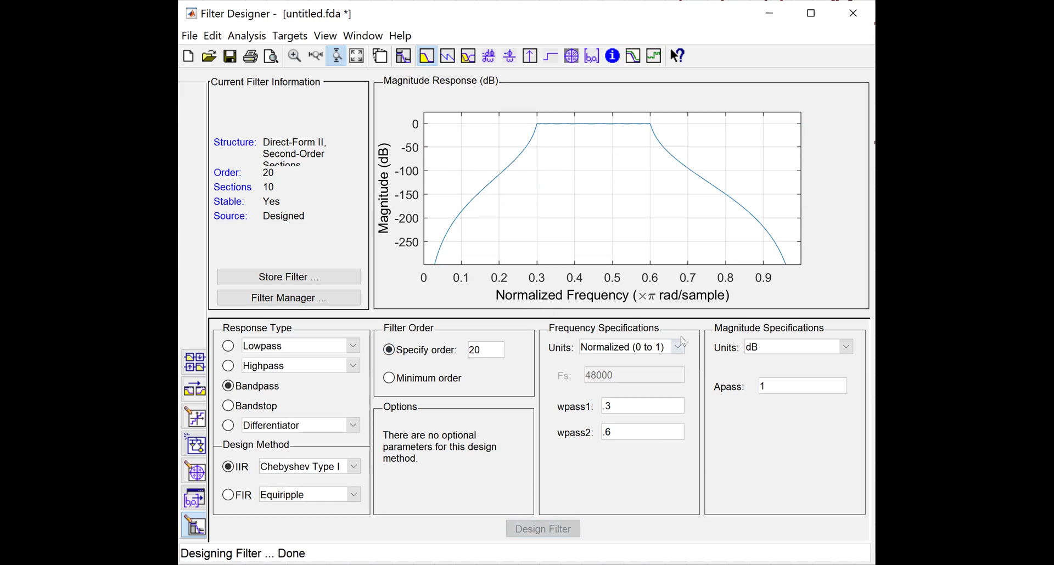
Enlarge the magnitude axis around the bandpass filter's passband ripple between .3 and .6.
{"action": "left_click", "coordinate": [581, 175]}
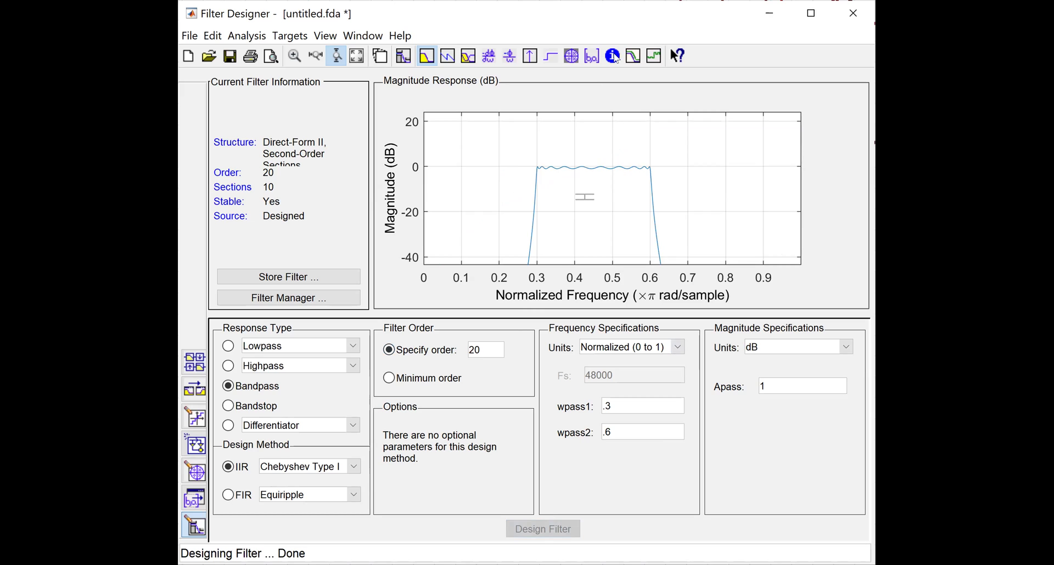
{"action": "left_click", "coordinate": [582, 197]}
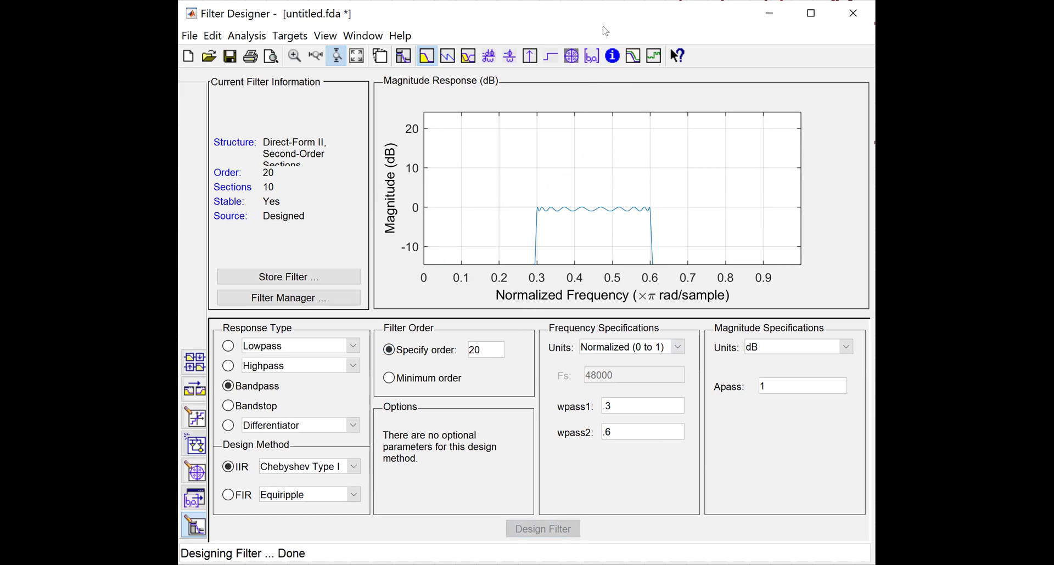
{"action": "left_click_drag", "start_coordinate": [584, 226], "coordinate": [592, 183]}
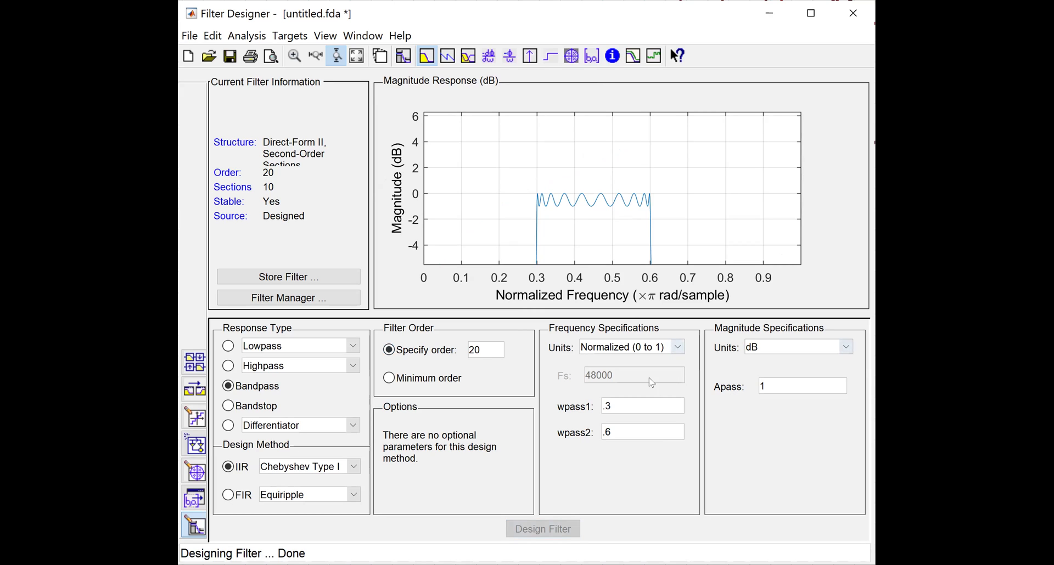
Redesign the bandpass filter with Apass 5 dB, enlarge its passband ripple, and restore the full magnitude view.
{"action": "double_click", "coordinate": [785, 389]}
{"action": "type", "text": "5"}
{"action": "key", "text": "Return"}
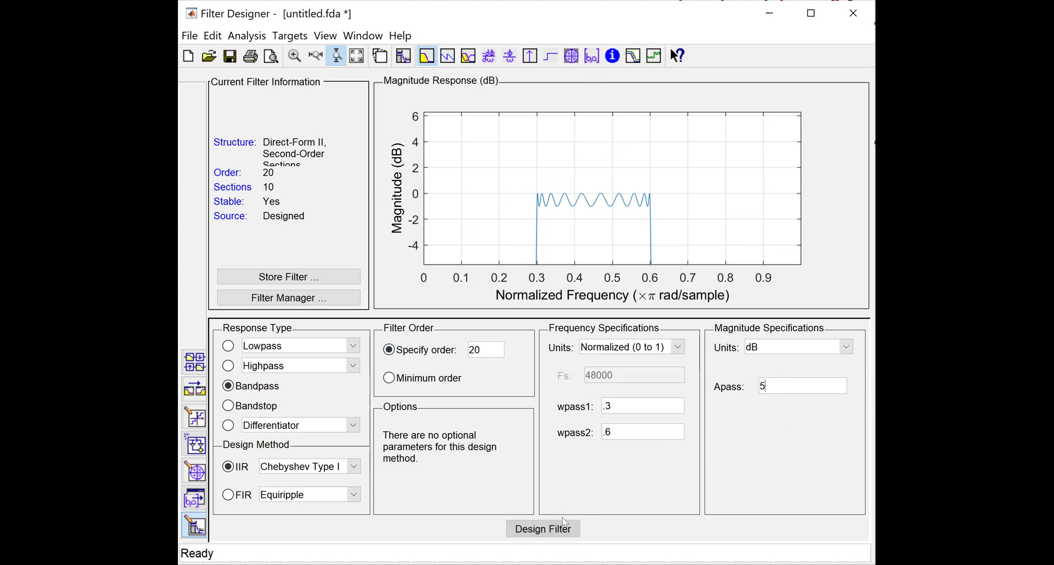
{"action": "left_click_drag", "start_coordinate": [594, 144], "coordinate": [574, 172]}
{"action": "left_click_drag", "start_coordinate": [574, 241], "coordinate": [587, 104]}
{"action": "left_click_drag", "start_coordinate": [577, 244], "coordinate": [591, 114]}
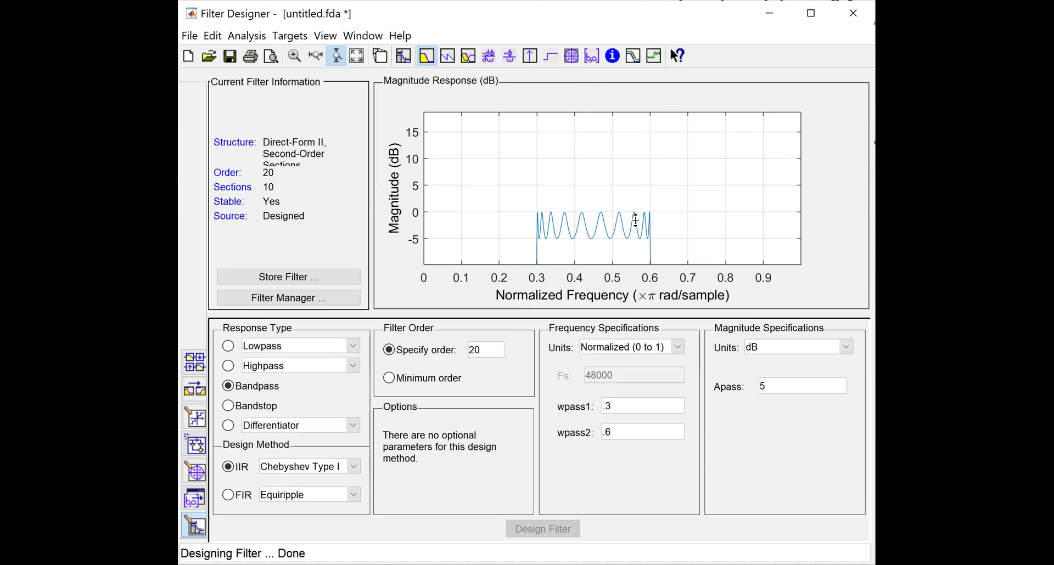
{"action": "left_click", "coordinate": [358, 56]}
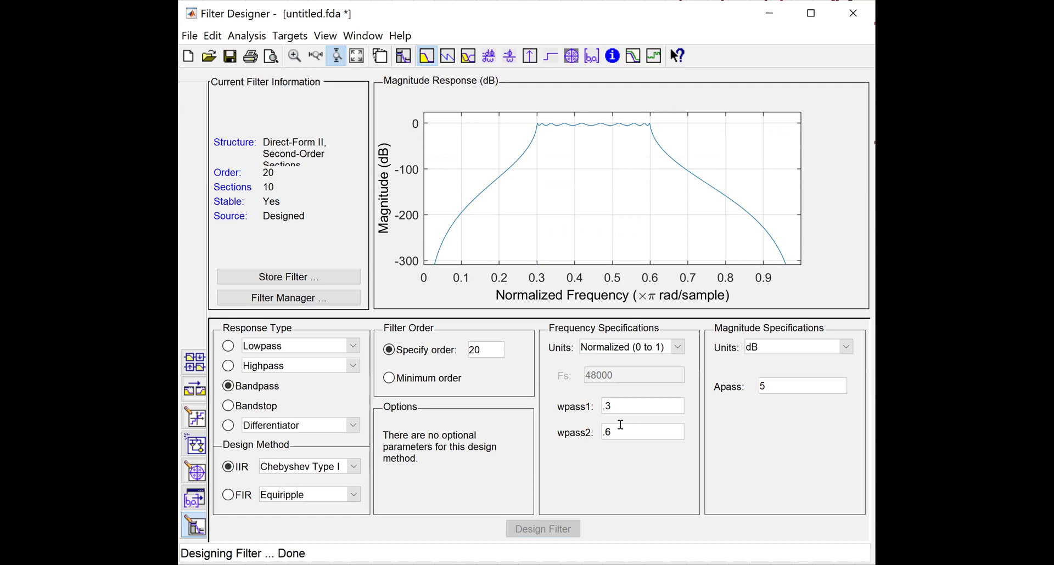
{"action": "left_click", "coordinate": [618, 404]}
{"action": "key", "text": "Tab"}
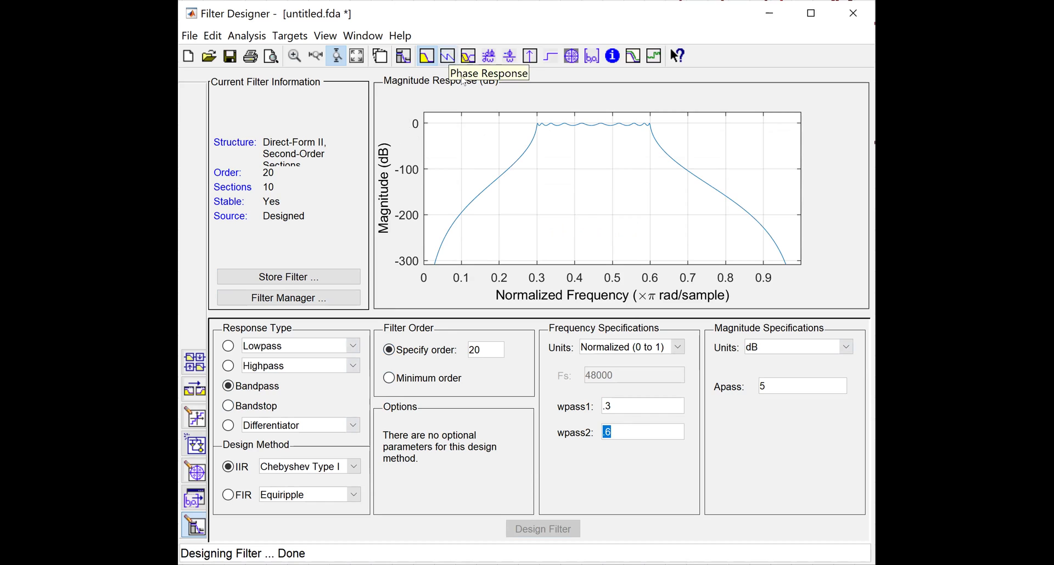
Review the bandpass filter's phase, combined magnitude and phase, group delay, phase delay, impulse and step responses, and its pole-zero plot.
{"action": "left_click", "coordinate": [454, 59]}
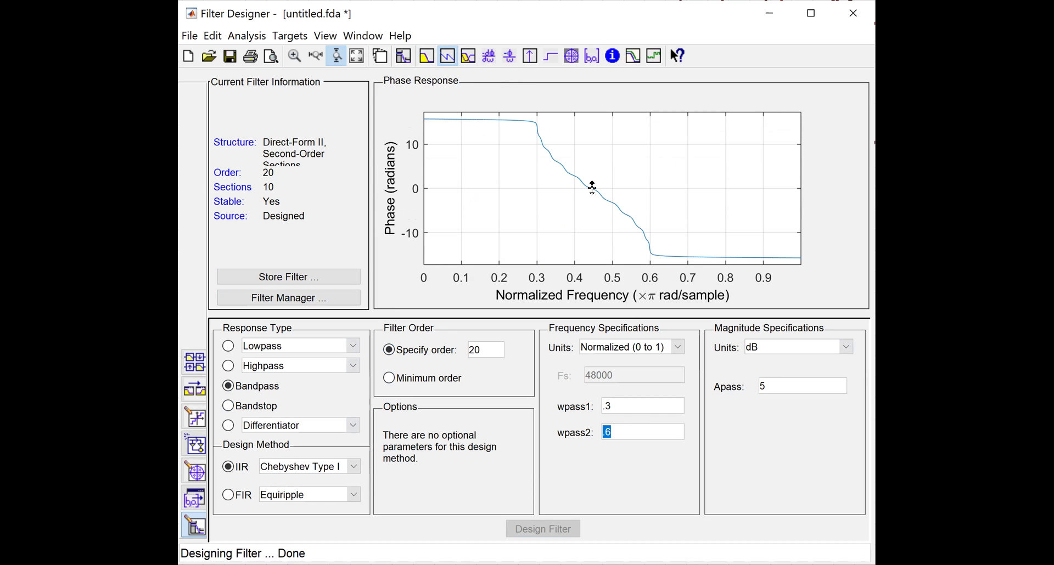
{"action": "left_click", "coordinate": [467, 55]}
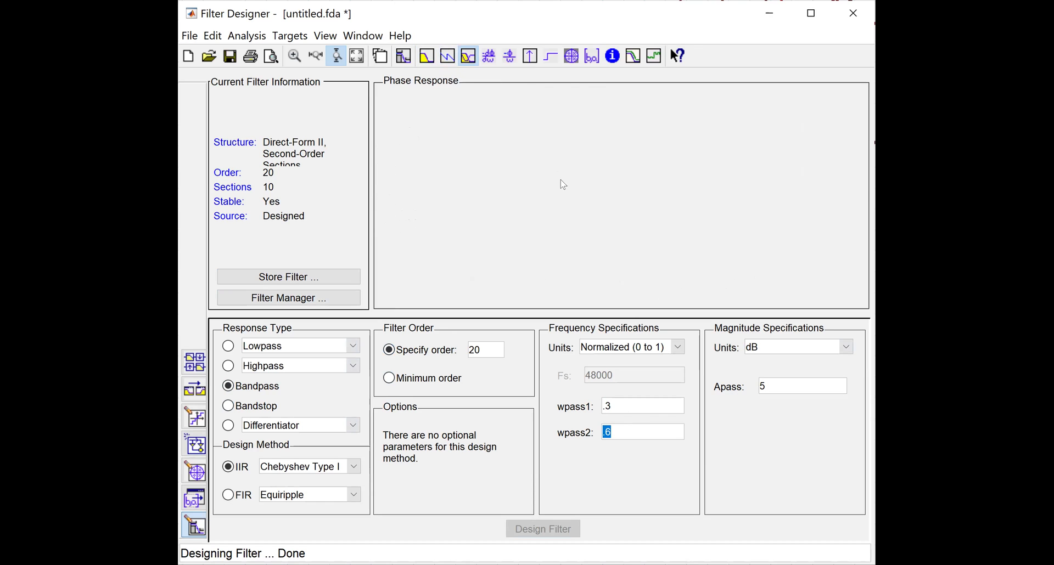
{"action": "left_click", "coordinate": [489, 56]}
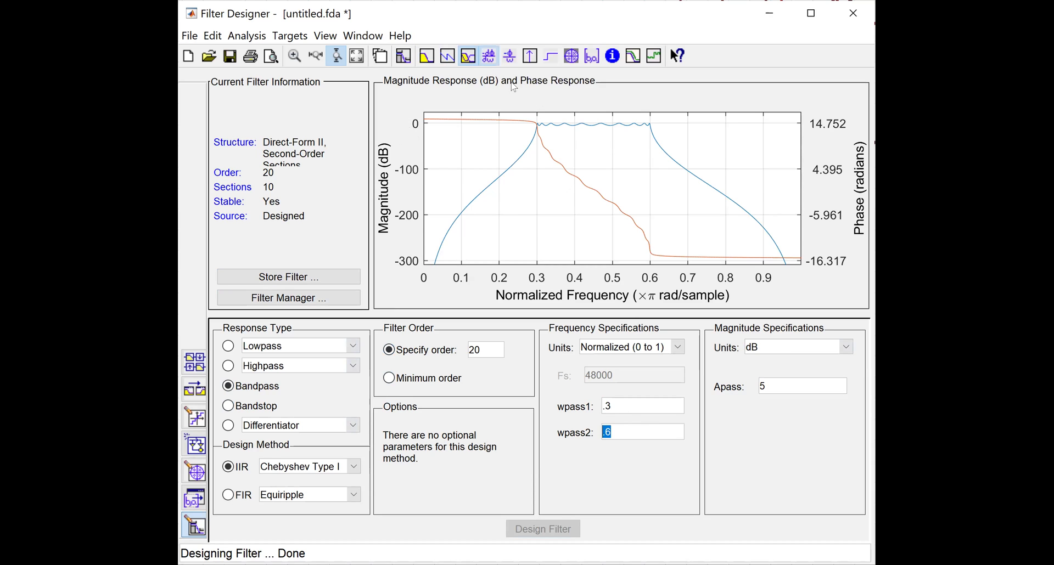
{"action": "left_click", "coordinate": [510, 56]}
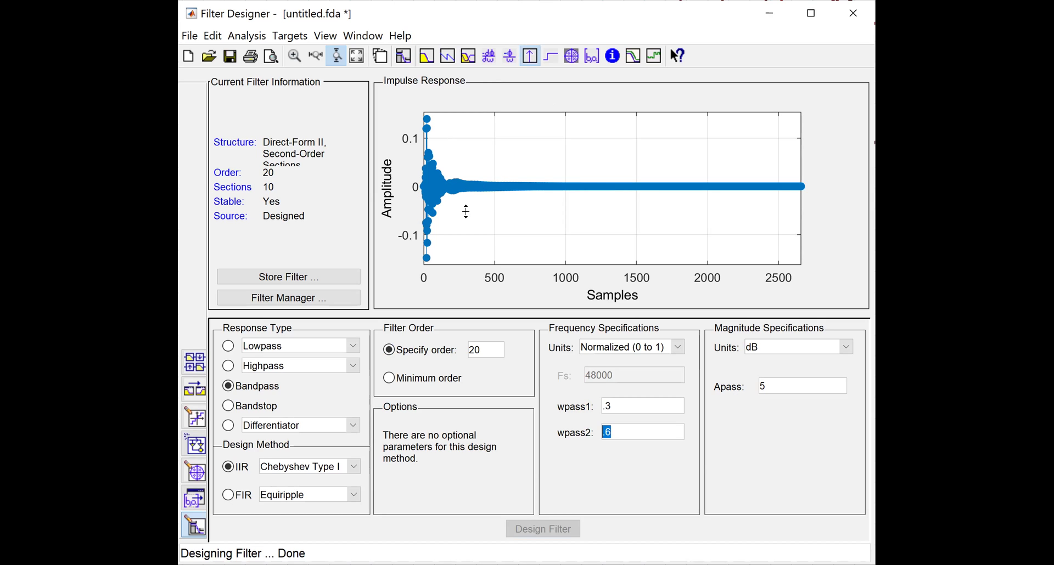
{"action": "left_click", "coordinate": [550, 56]}
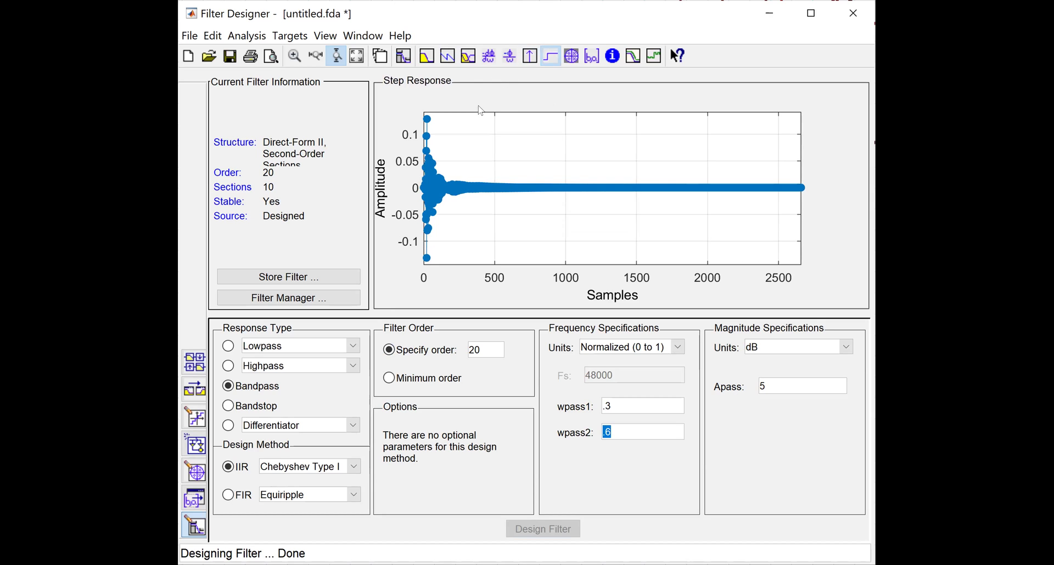
{"action": "left_click", "coordinate": [570, 56]}
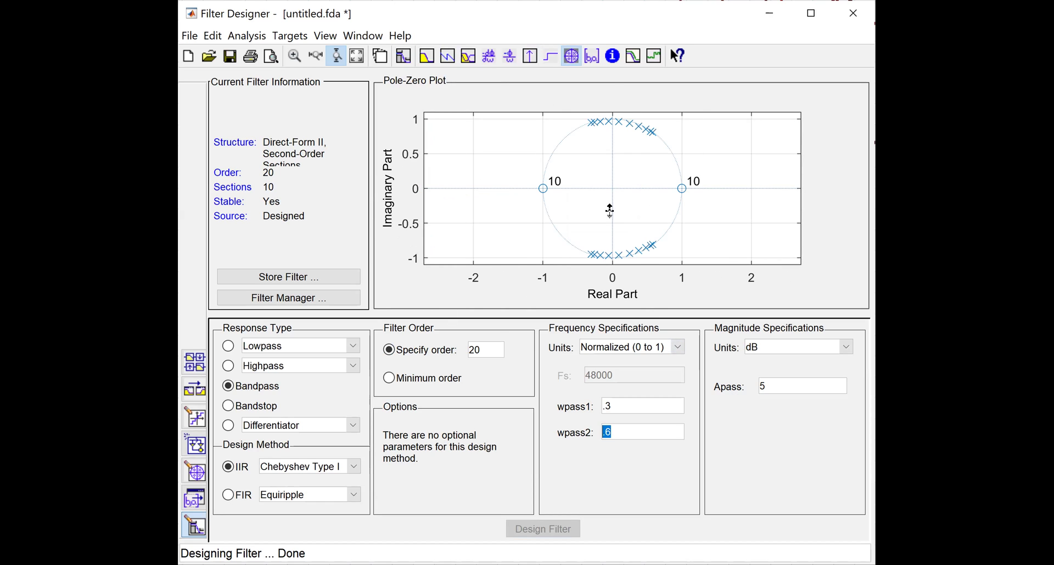
Display the bandpass filter's coefficients and read through all sections down to the output gain.
{"action": "left_click", "coordinate": [592, 57]}
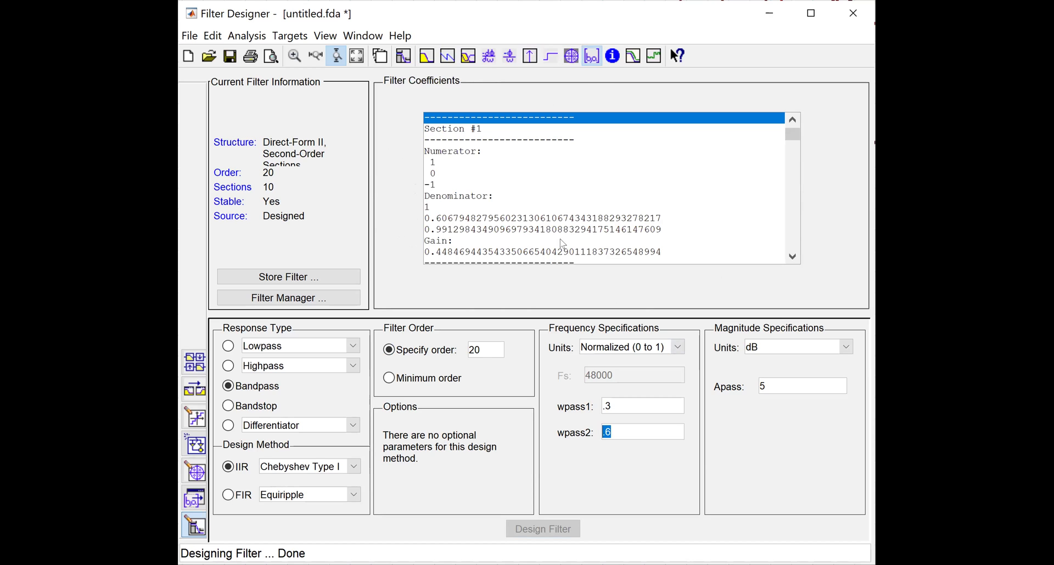
{"action": "left_click_drag", "start_coordinate": [790, 137], "coordinate": [791, 243]}
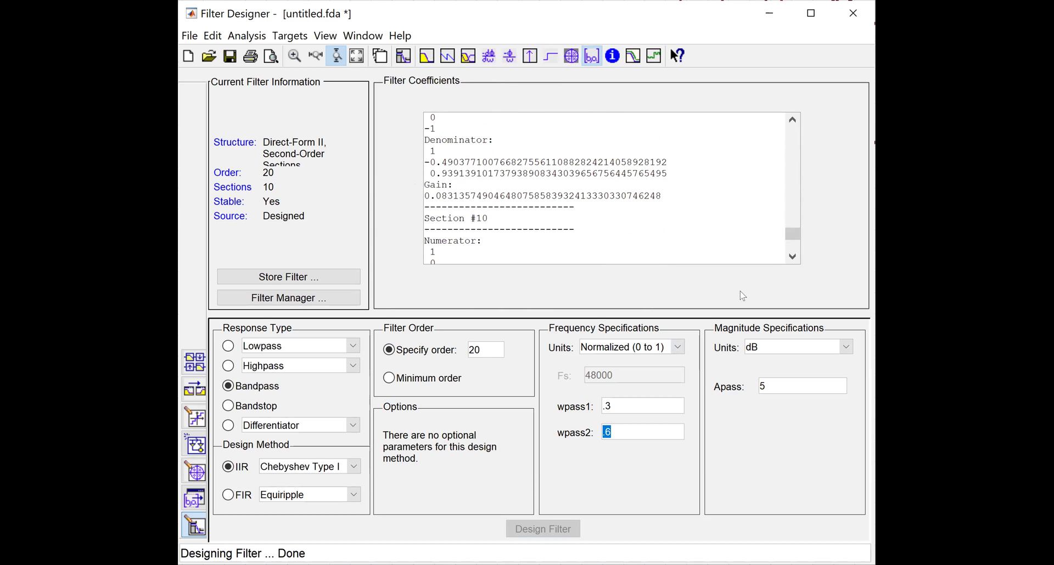
{"action": "left_click", "coordinate": [792, 256]}
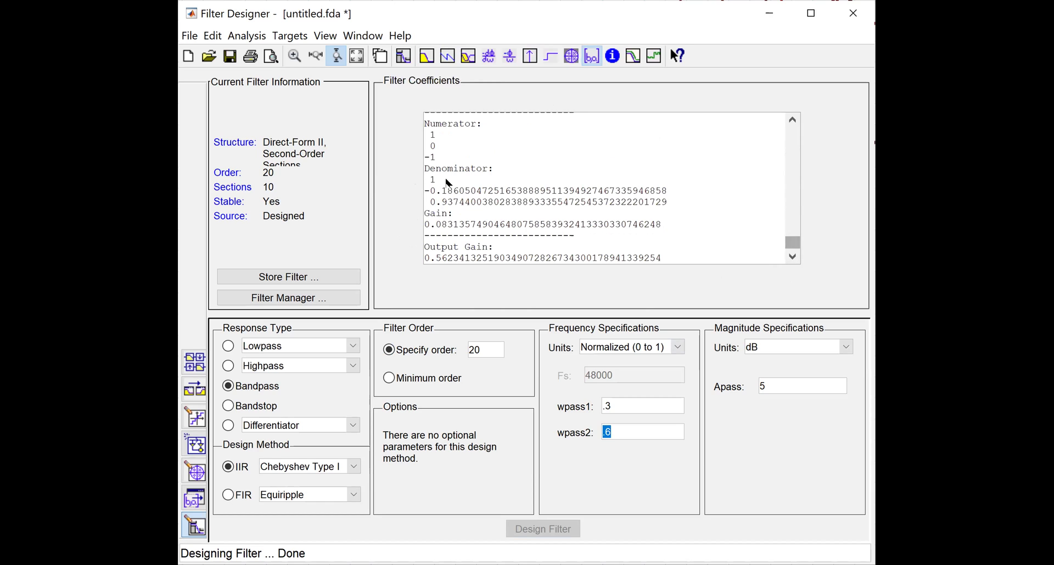